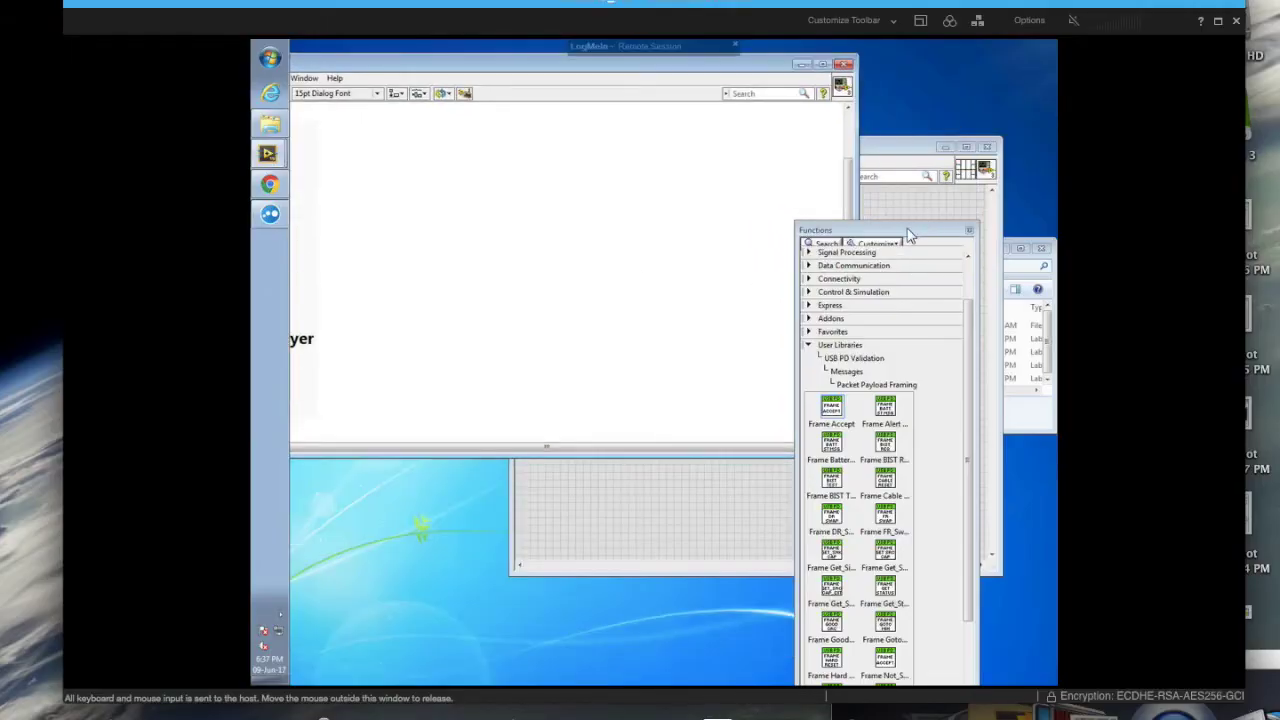
# Step: Move the Functions palette beside the diagram and collapse the USB PD Validation listing
pyautogui.moveTo(945, 135); pyautogui.dragTo(941, 100)
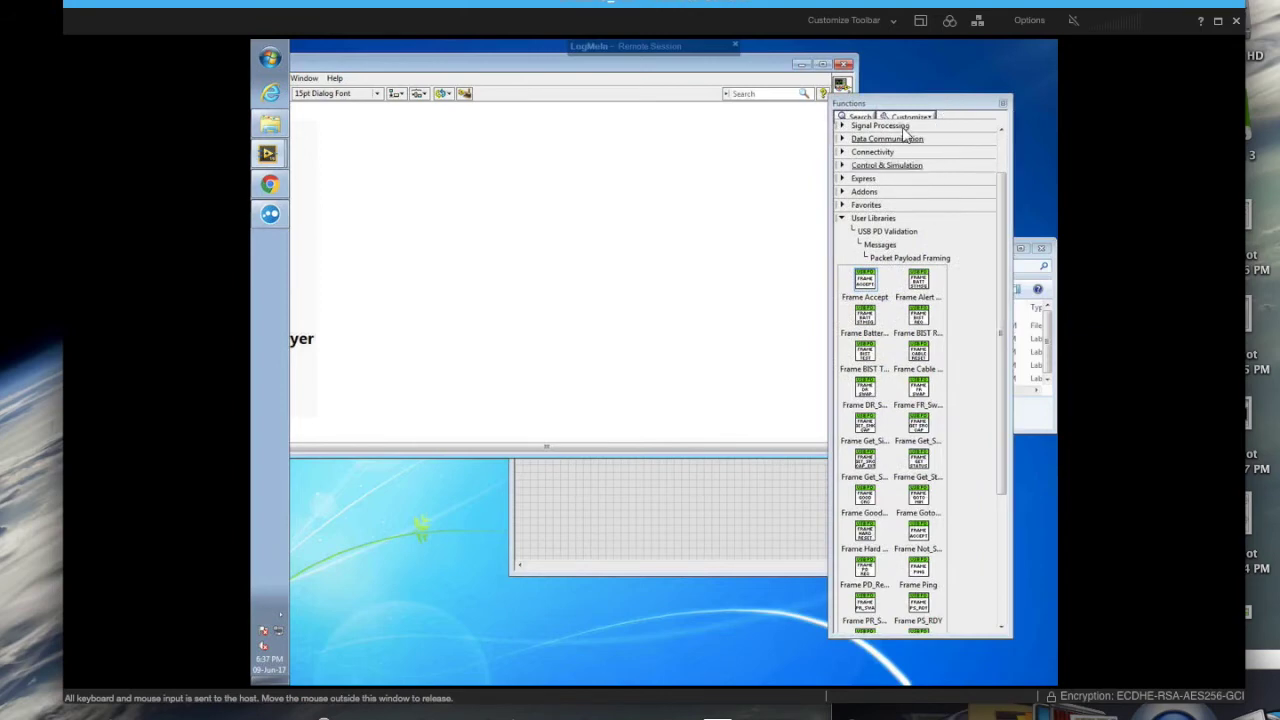
pyautogui.scroll(3, 1005, 150)
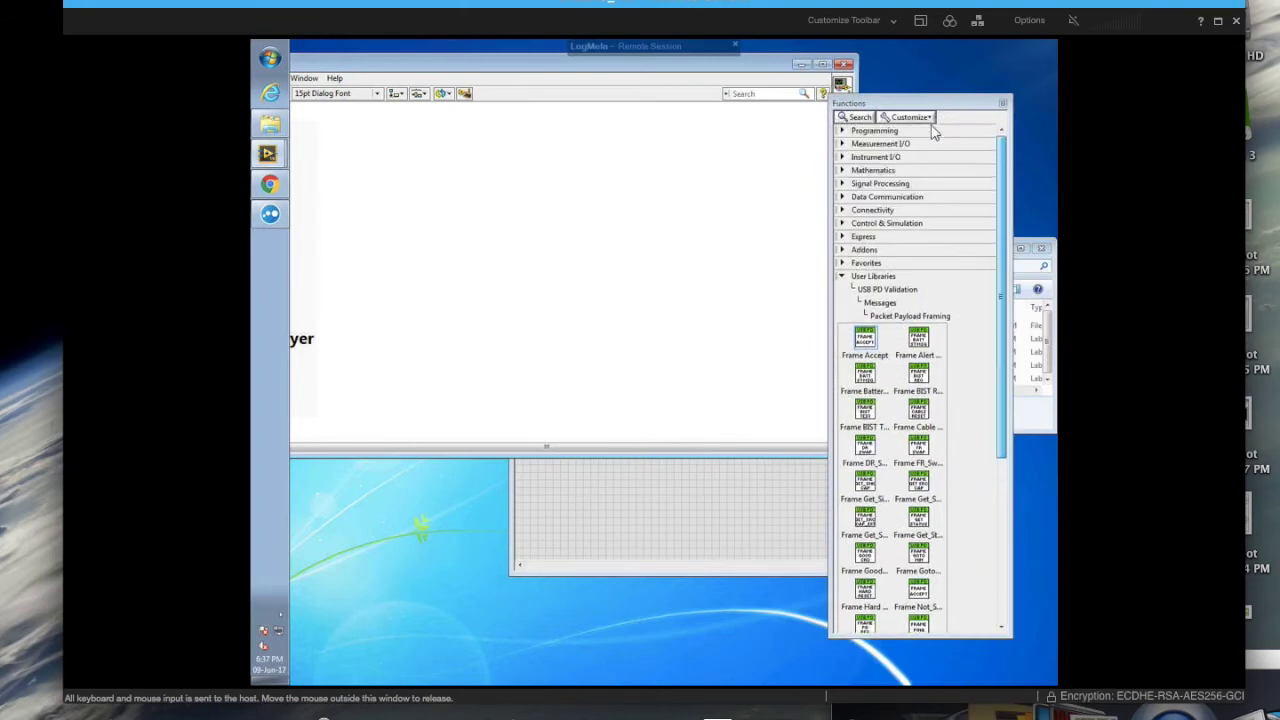
pyautogui.click(876, 279)
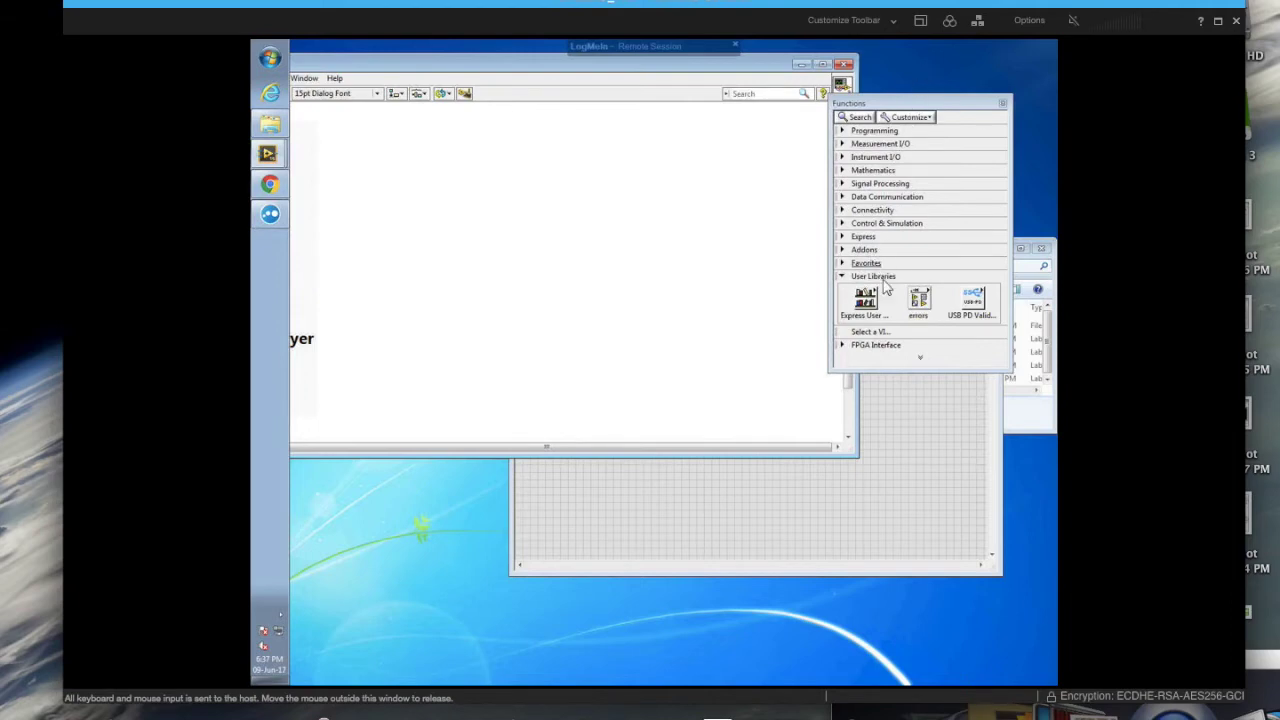
# Step: Browse USB PD Validation › Tests › Physical Layer › Functions, then go back up to Physical Layer
pyautogui.click(975, 298)
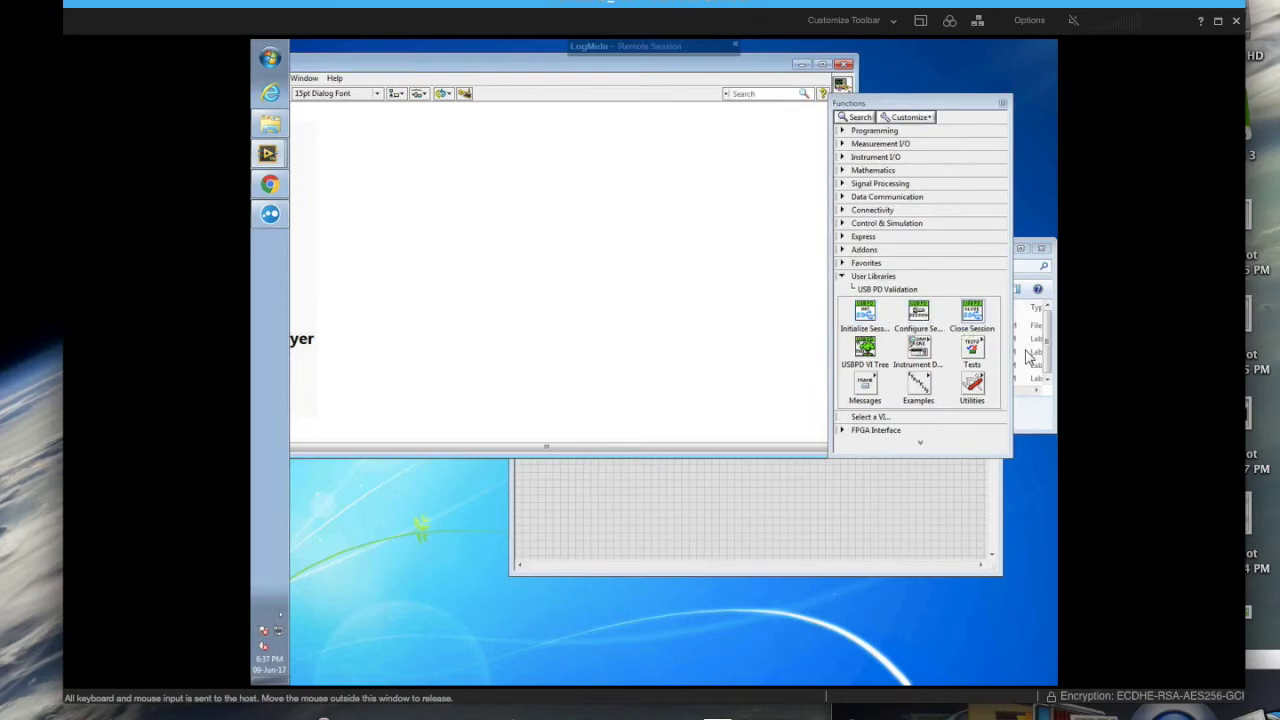
pyautogui.click(975, 352)
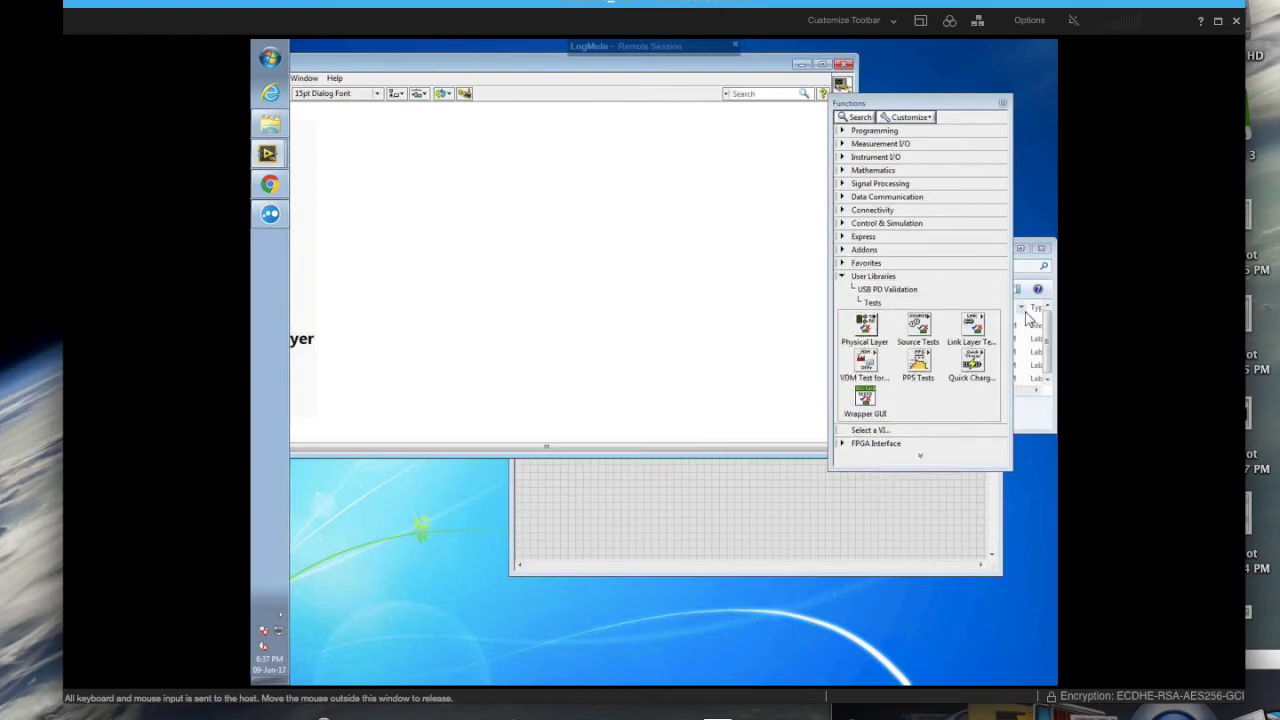
pyautogui.click(865, 326)
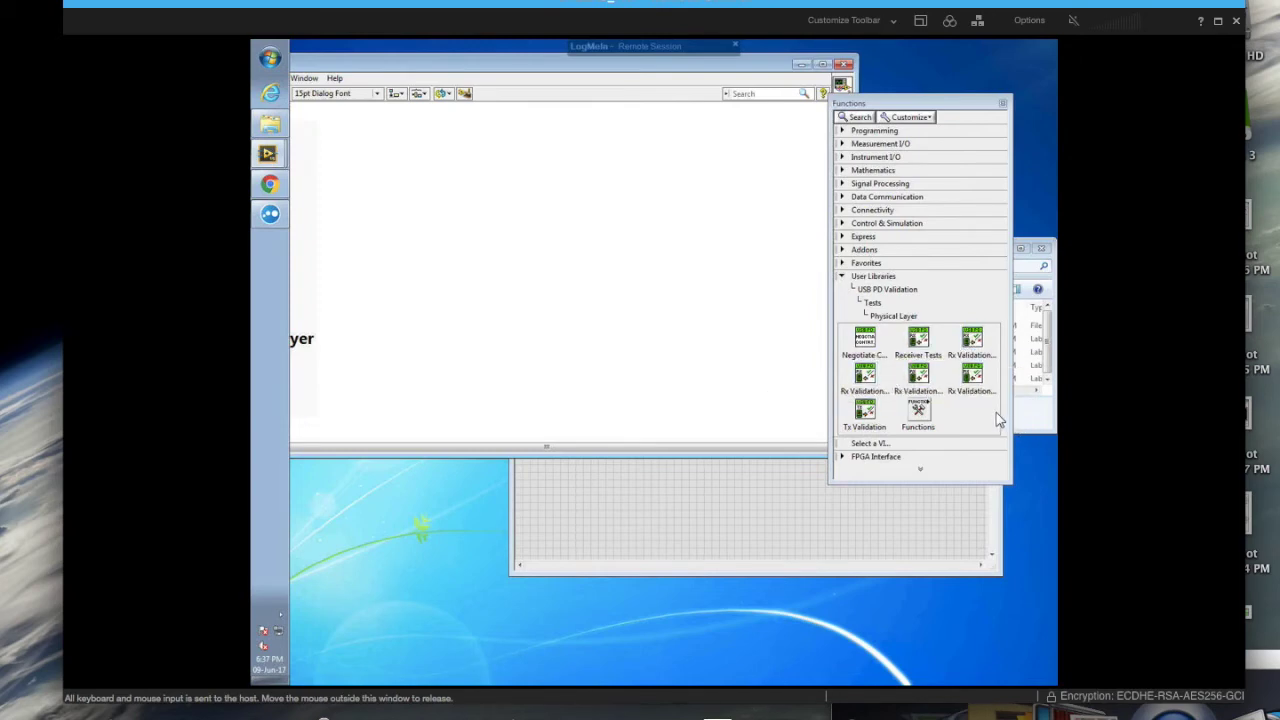
pyautogui.click(920, 413)
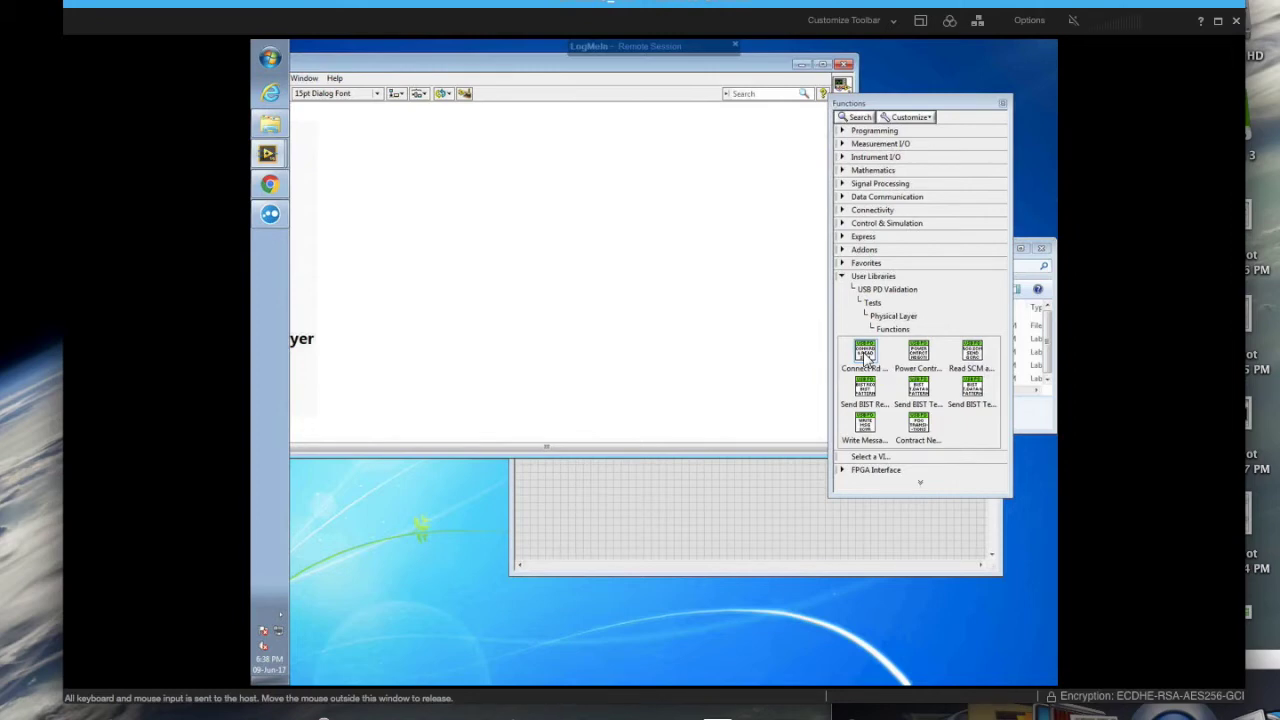
pyautogui.click(893, 316)
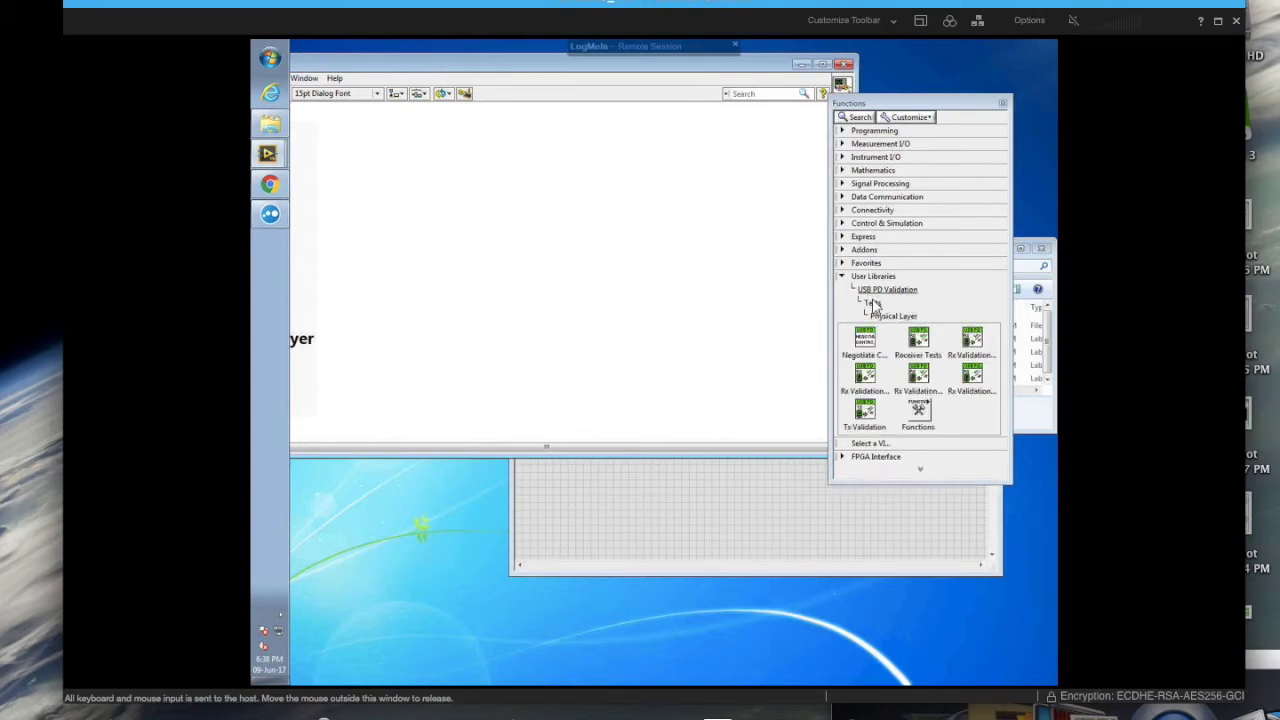
# Step: Go up to USB PD Validation, check Instrument Drivers, then open the Messages VIs
pyautogui.click(872, 303)
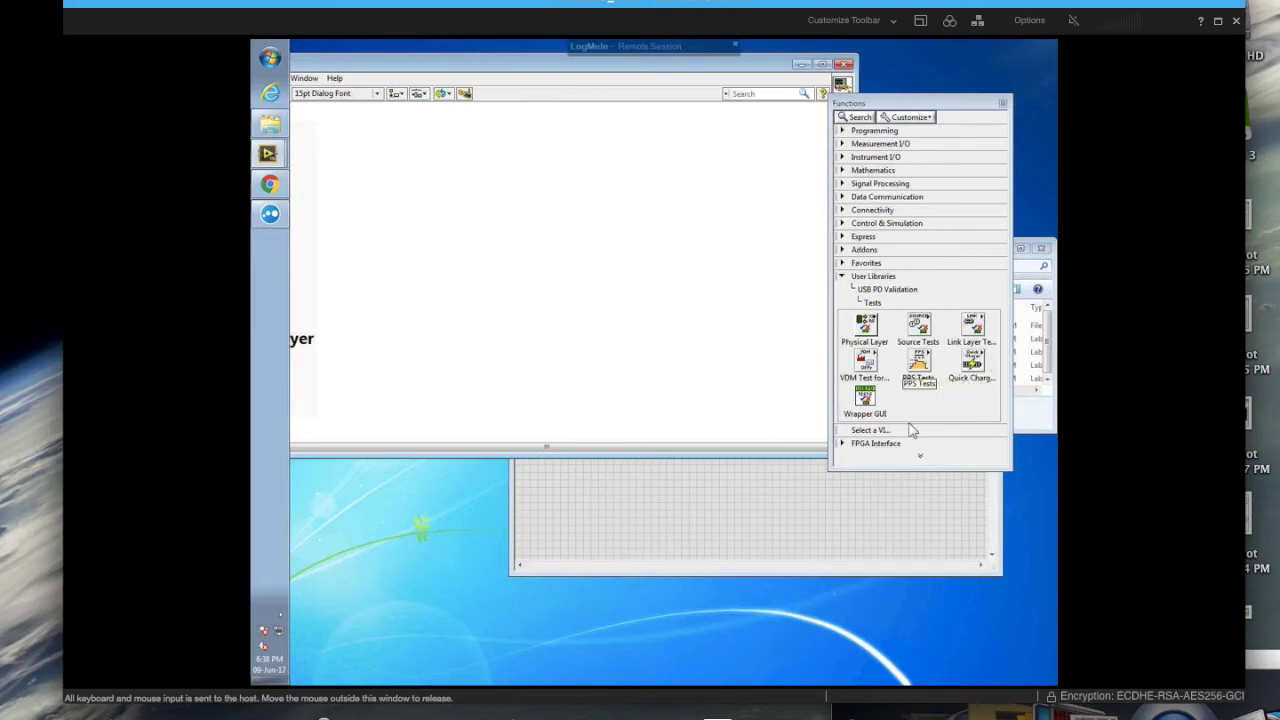
pyautogui.click(872, 290)
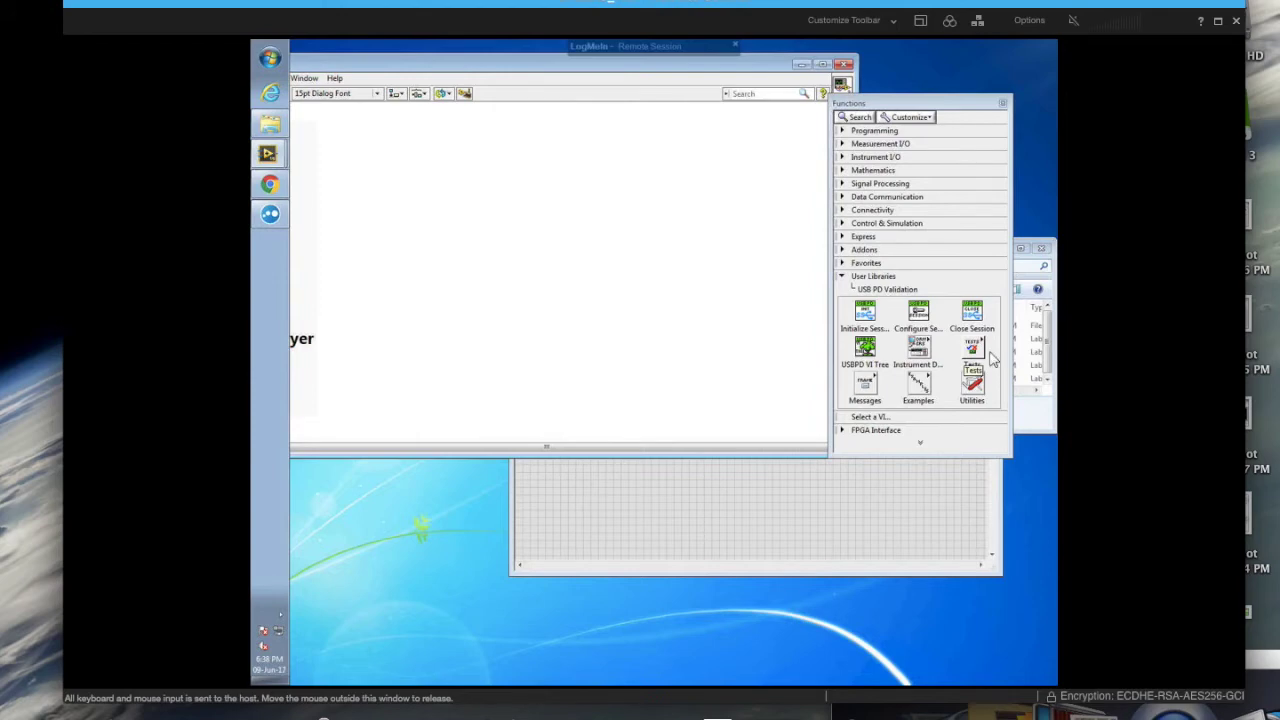
pyautogui.click(918, 347)
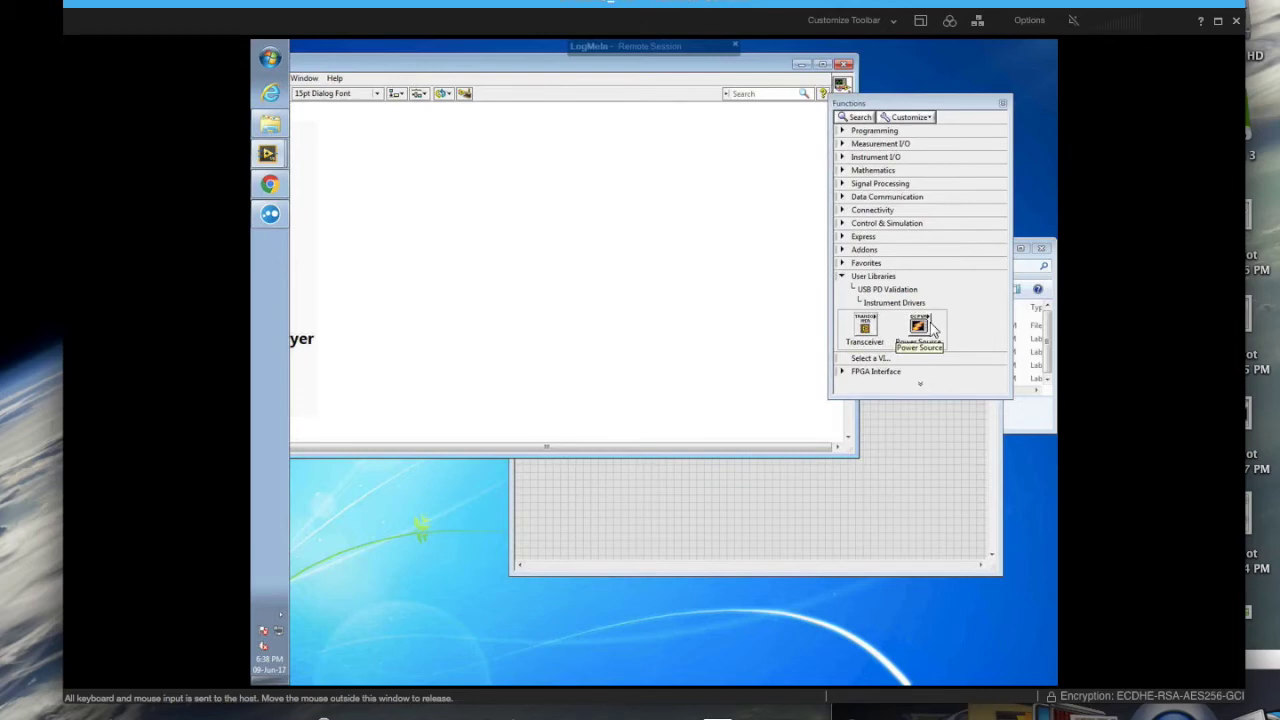
pyautogui.click(885, 290)
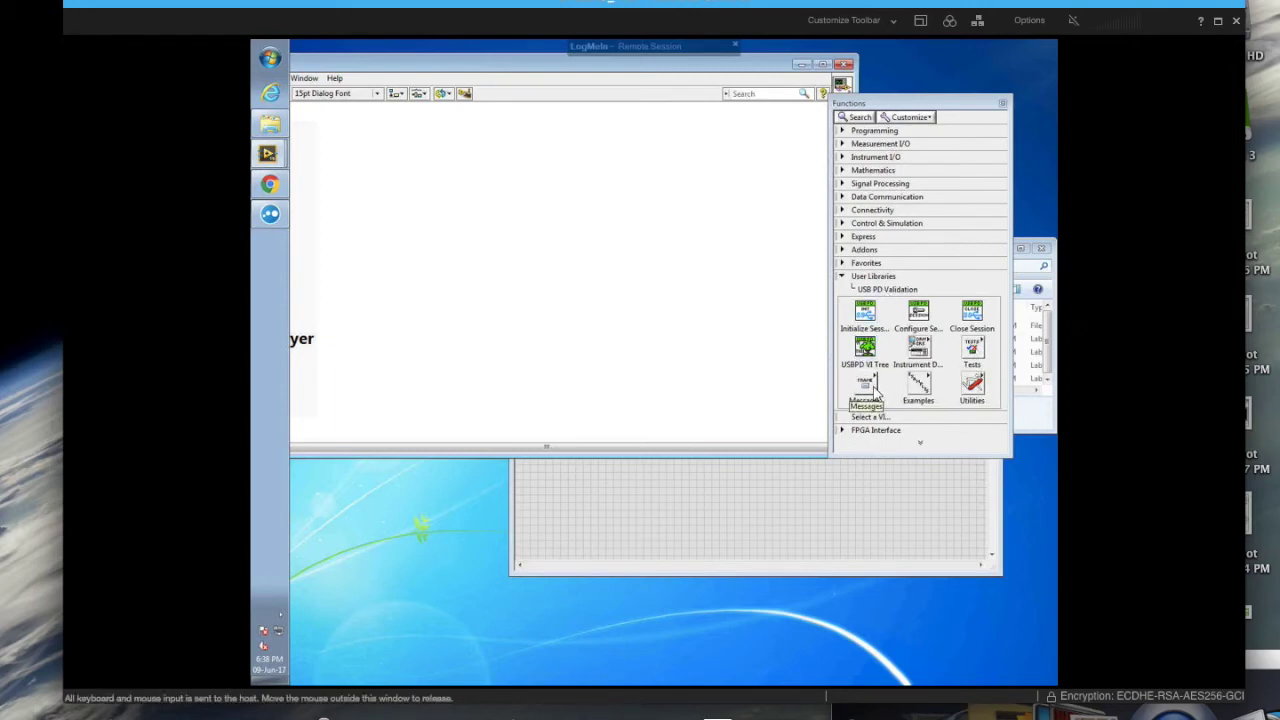
pyautogui.click(870, 388)
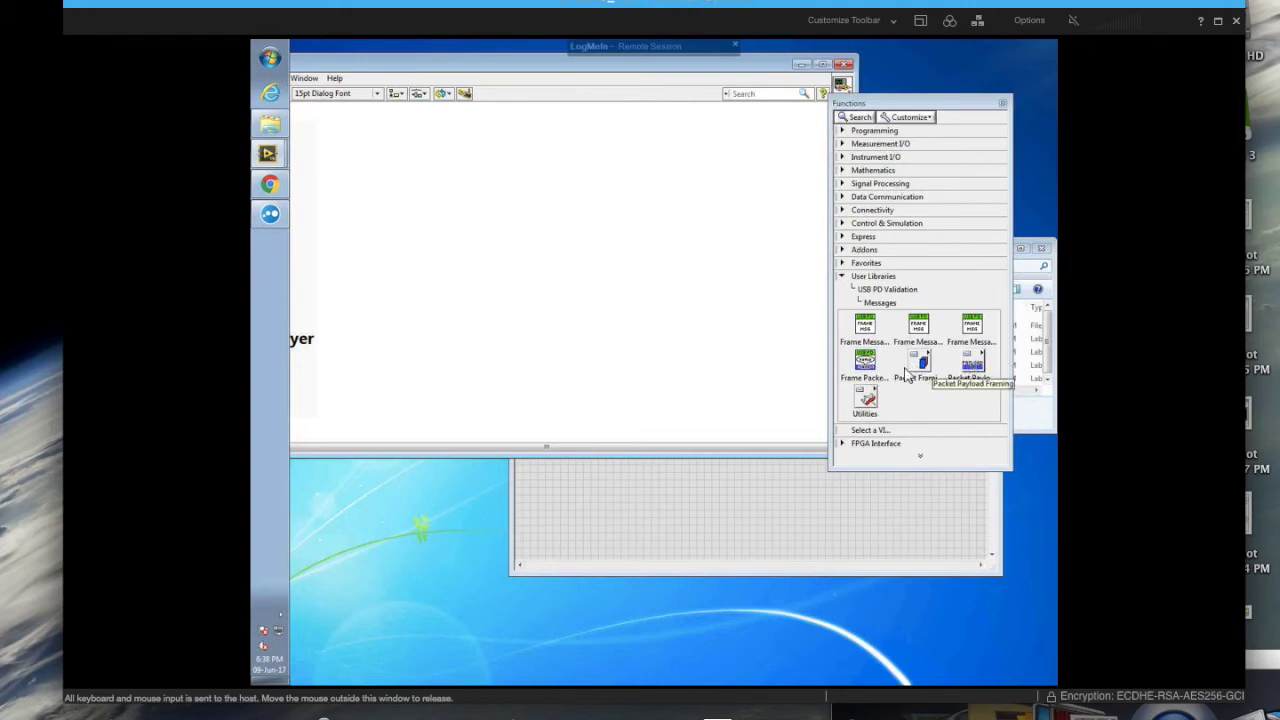
# Step: Place a Frame Packet node set to GoodCRC on the diagram and open its Frame GoodCRC.vi panel
pyautogui.moveTo(865, 362); pyautogui.dragTo(517, 255)
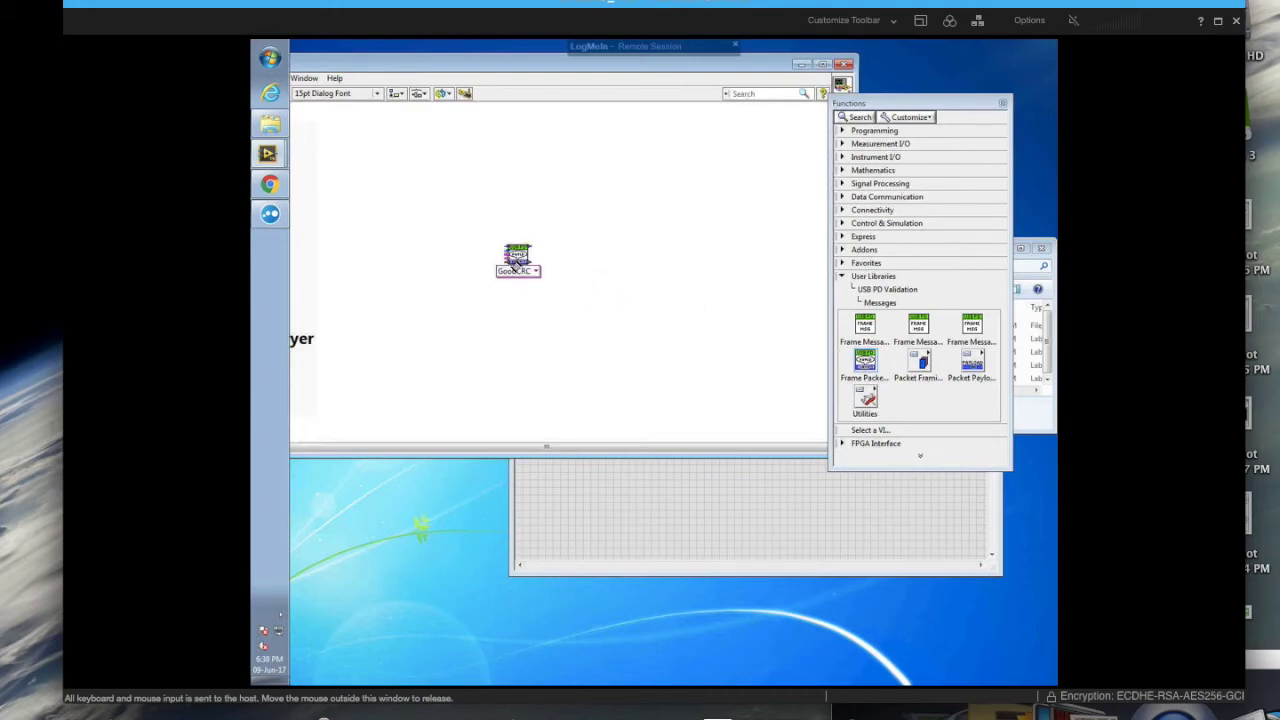
pyautogui.click(521, 274)
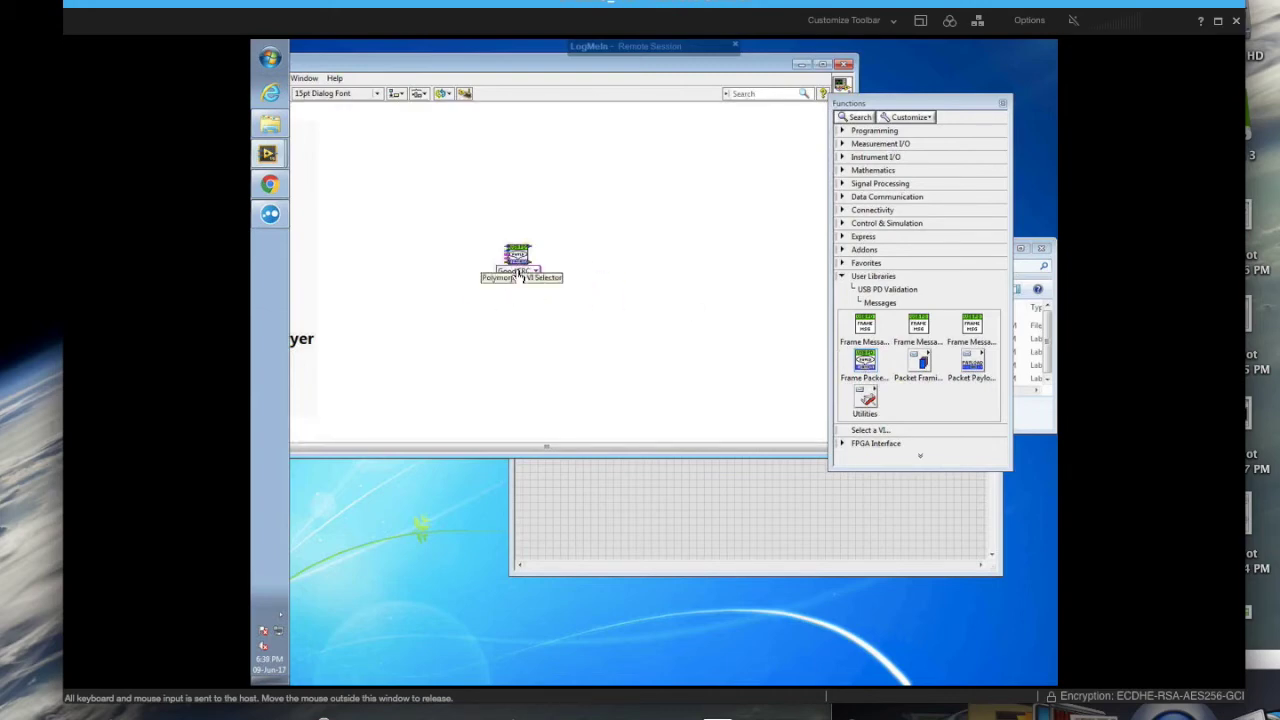
pyautogui.moveTo(536, 290)
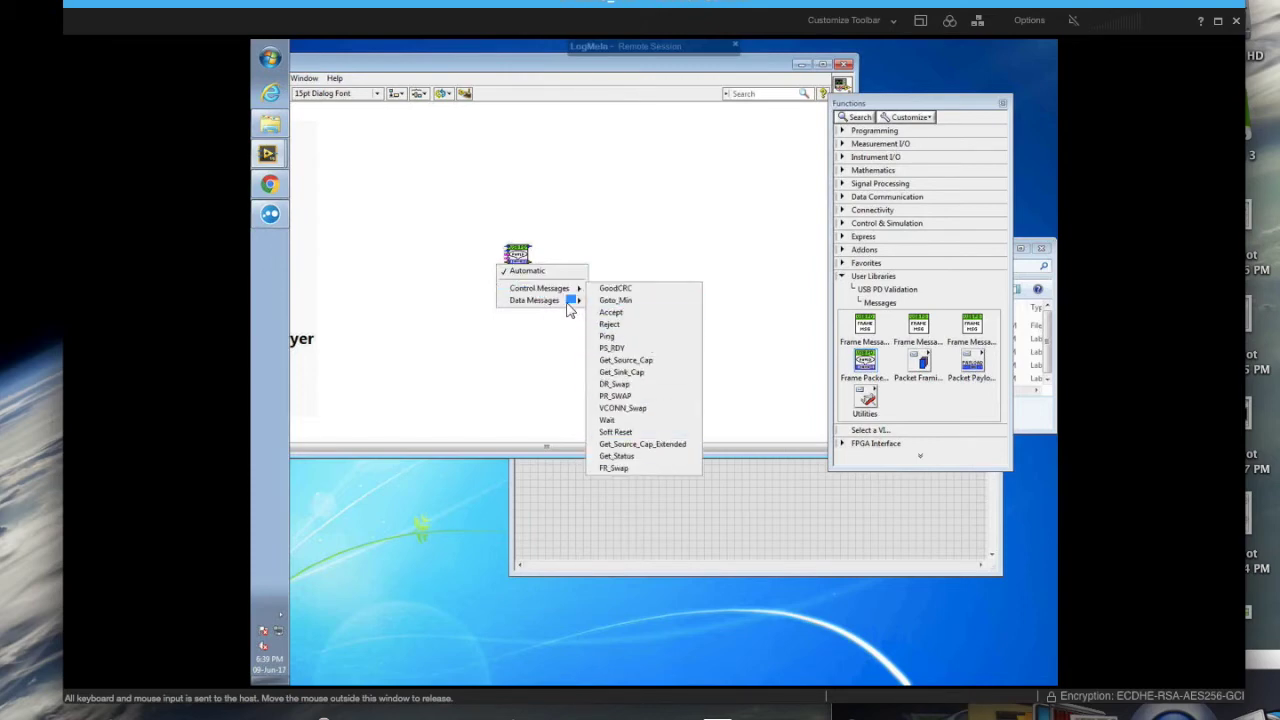
pyautogui.moveTo(566, 305)
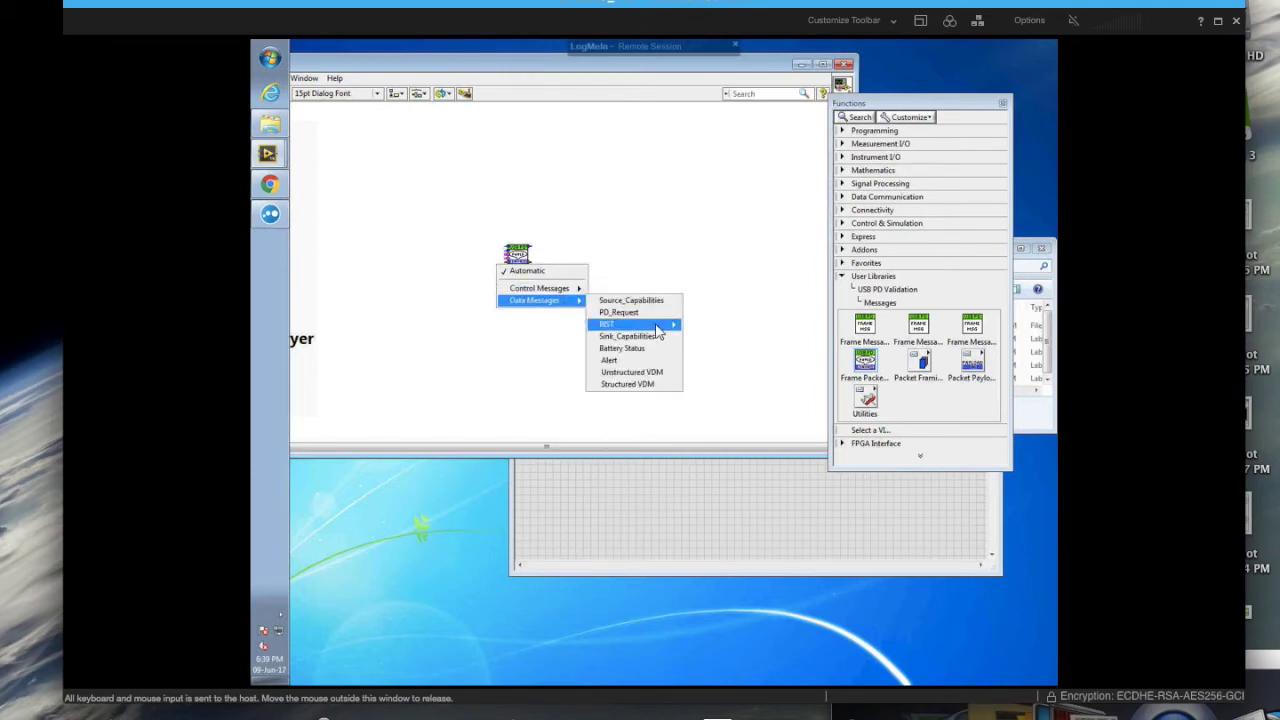
pyautogui.moveTo(655, 326)
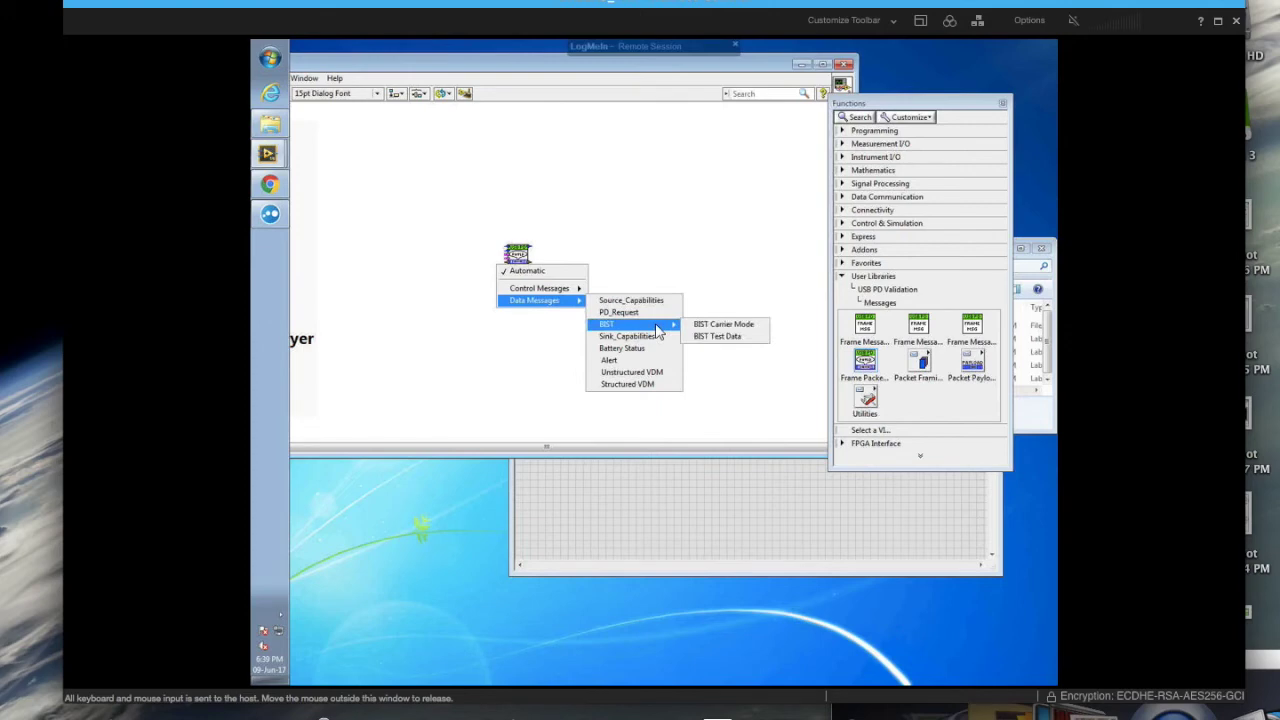
pyautogui.click(685, 236)
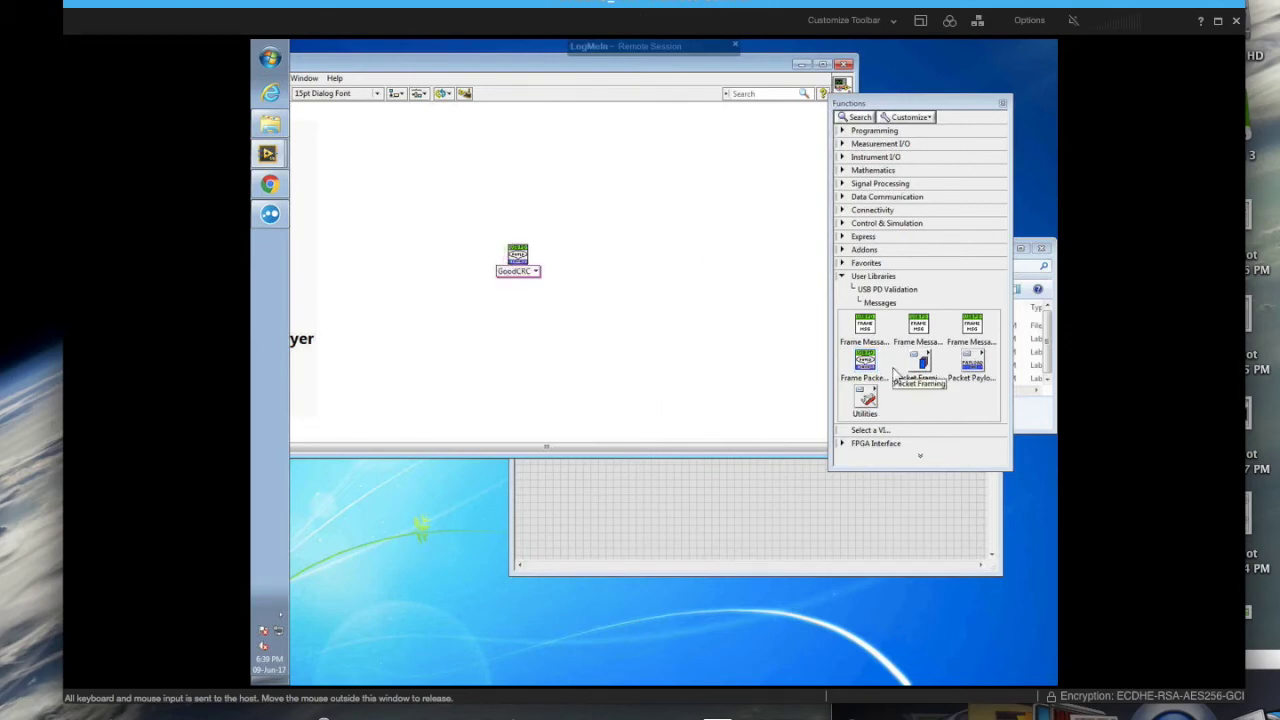
pyautogui.moveTo(865, 362); pyautogui.dragTo(519, 258)
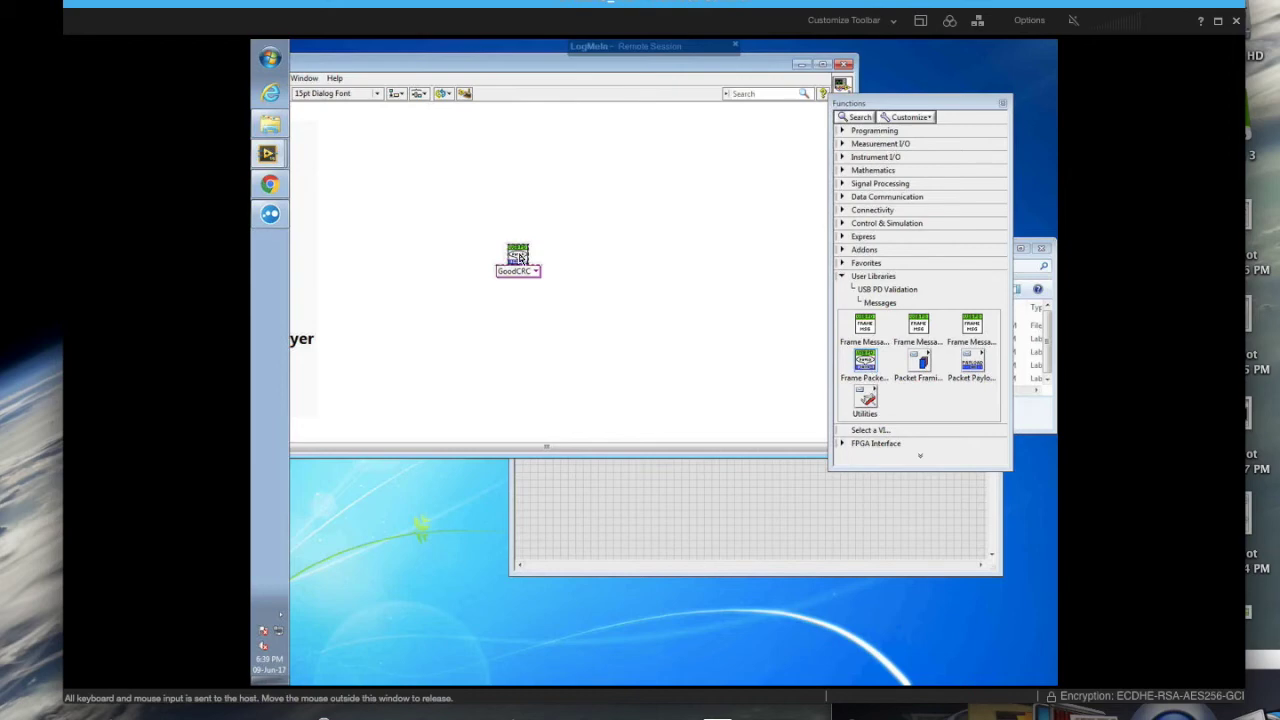
pyautogui.doubleClick(519, 258)
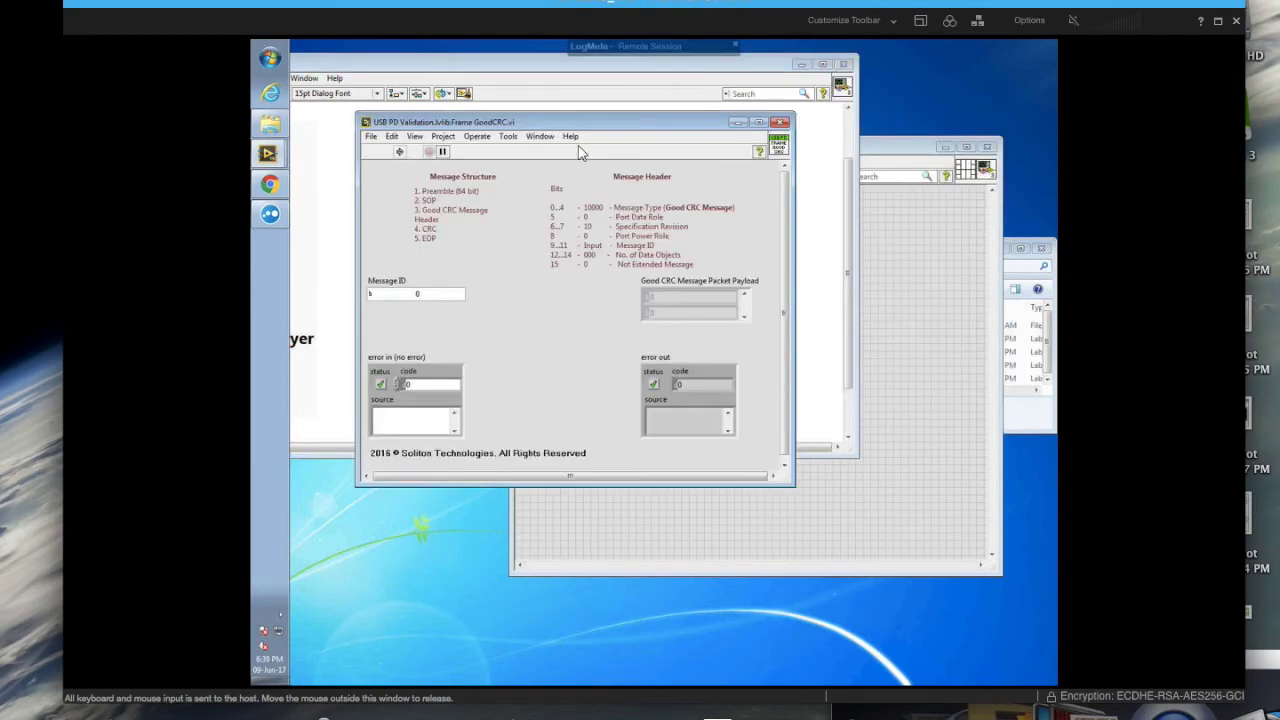
# Step: Show the GoodCRC VI's block diagram, open the Form 4B Message Header subVI, and close it
pyautogui.click(541, 137)
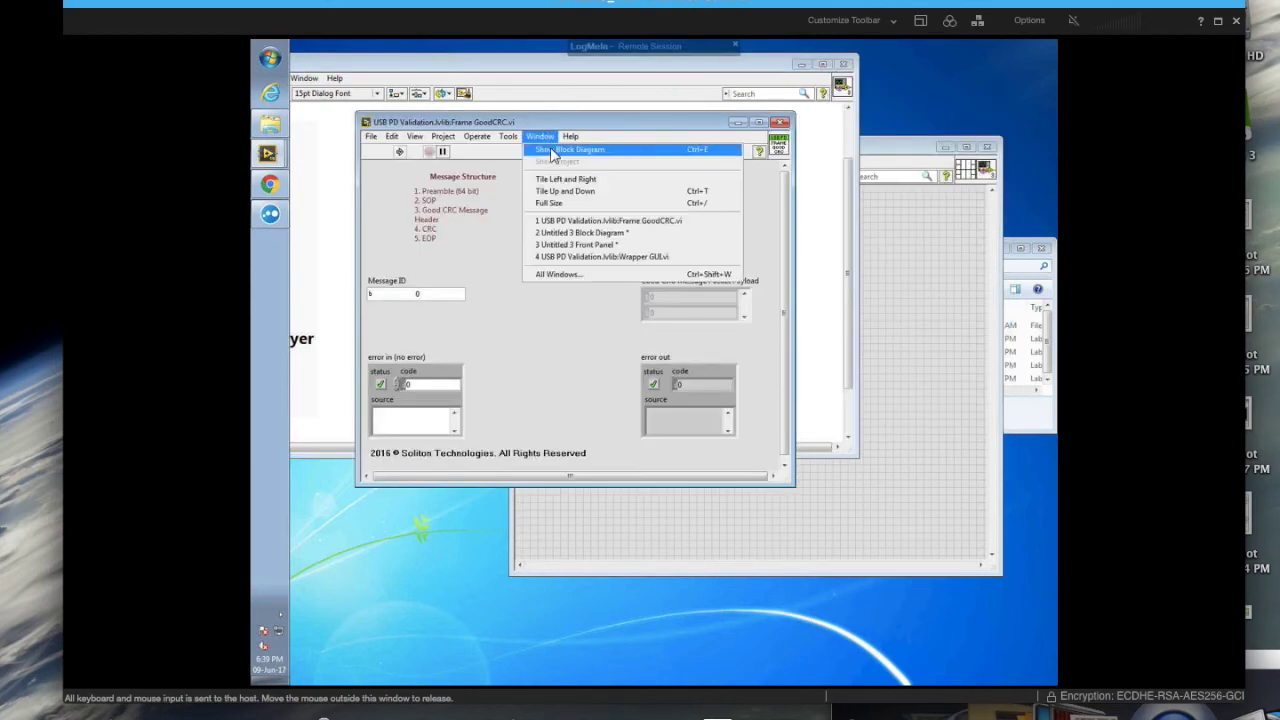
pyautogui.click(552, 150)
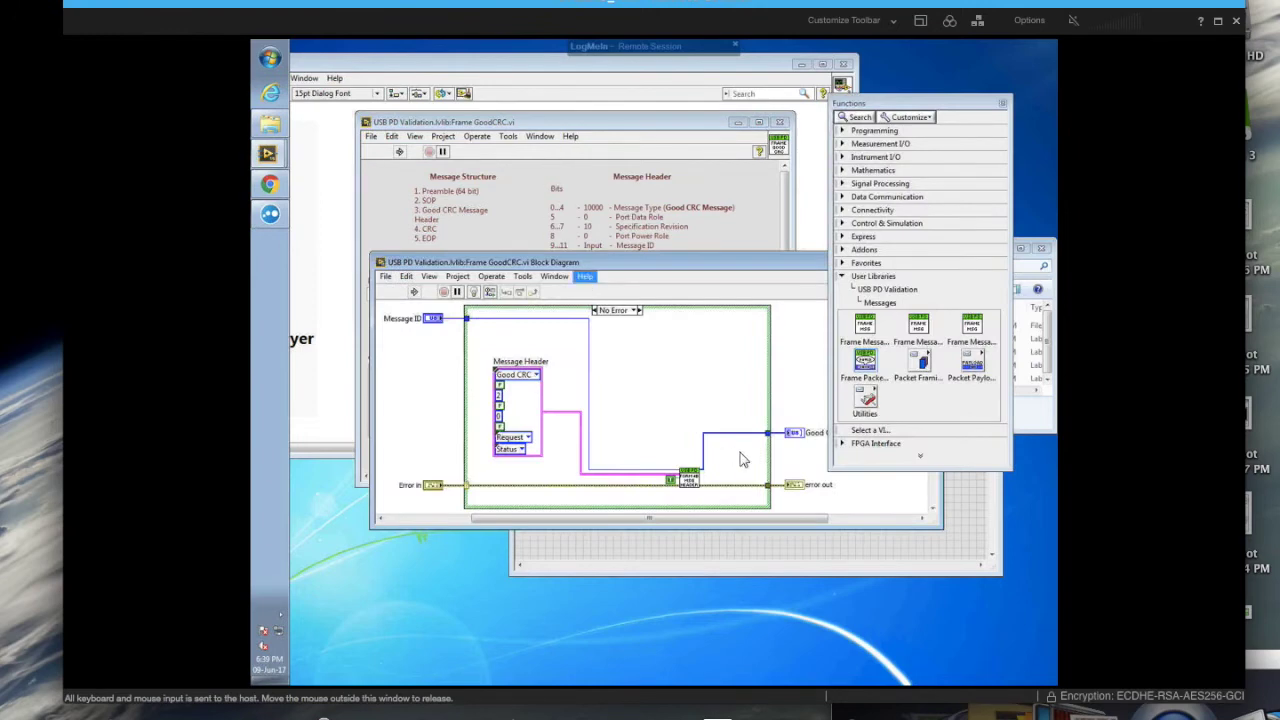
pyautogui.doubleClick(690, 481)
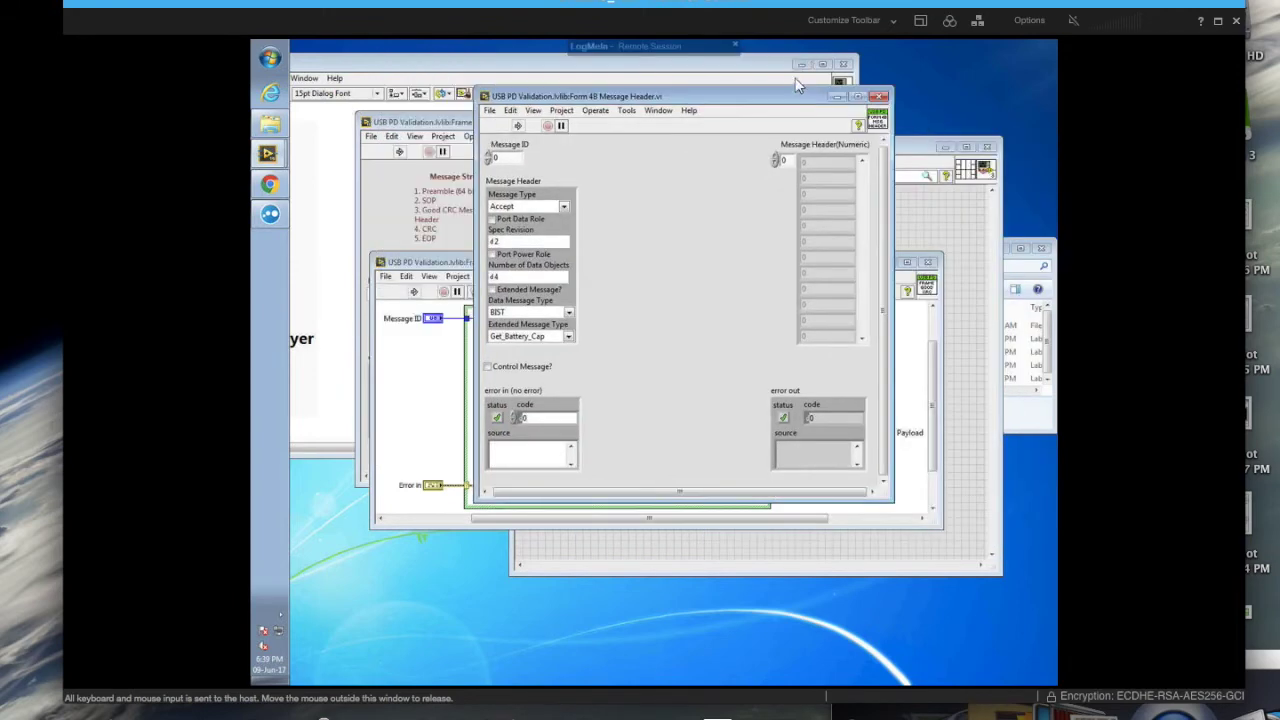
pyautogui.click(879, 96)
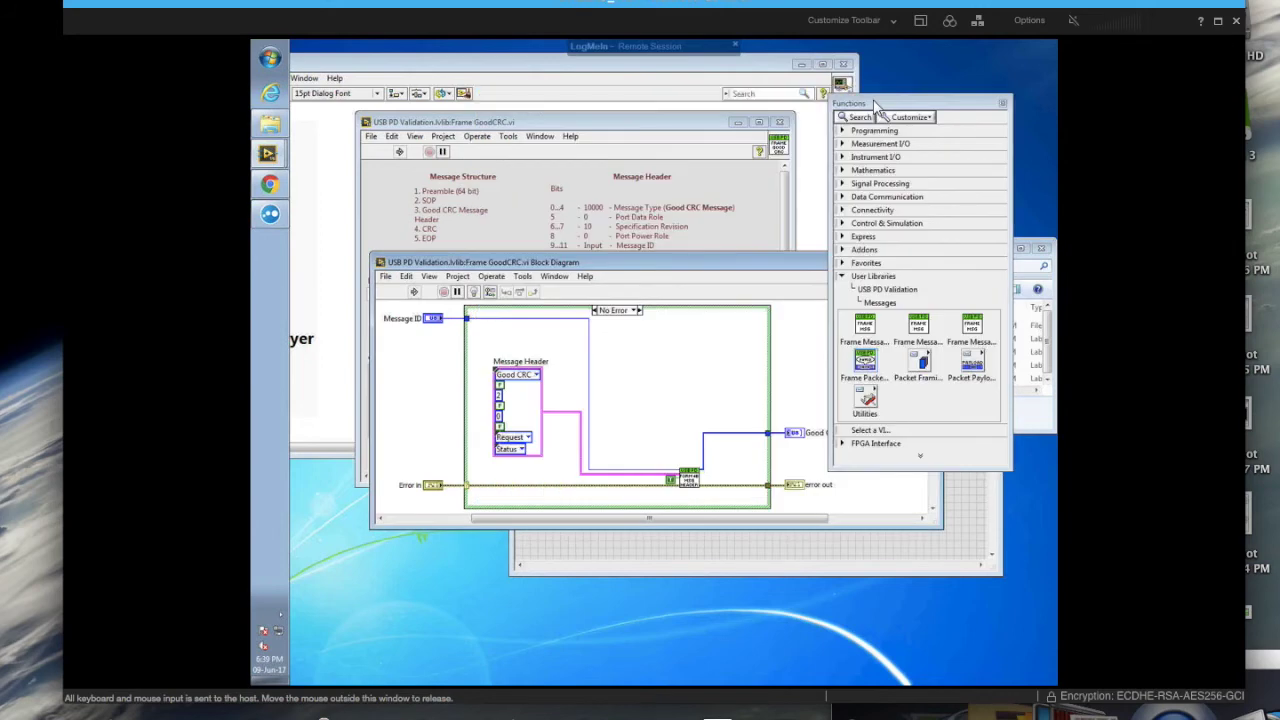
# Step: Bring the Frame GoodCRC front panel forward and close it
pyautogui.click(553, 278)
pyautogui.click(558, 293)
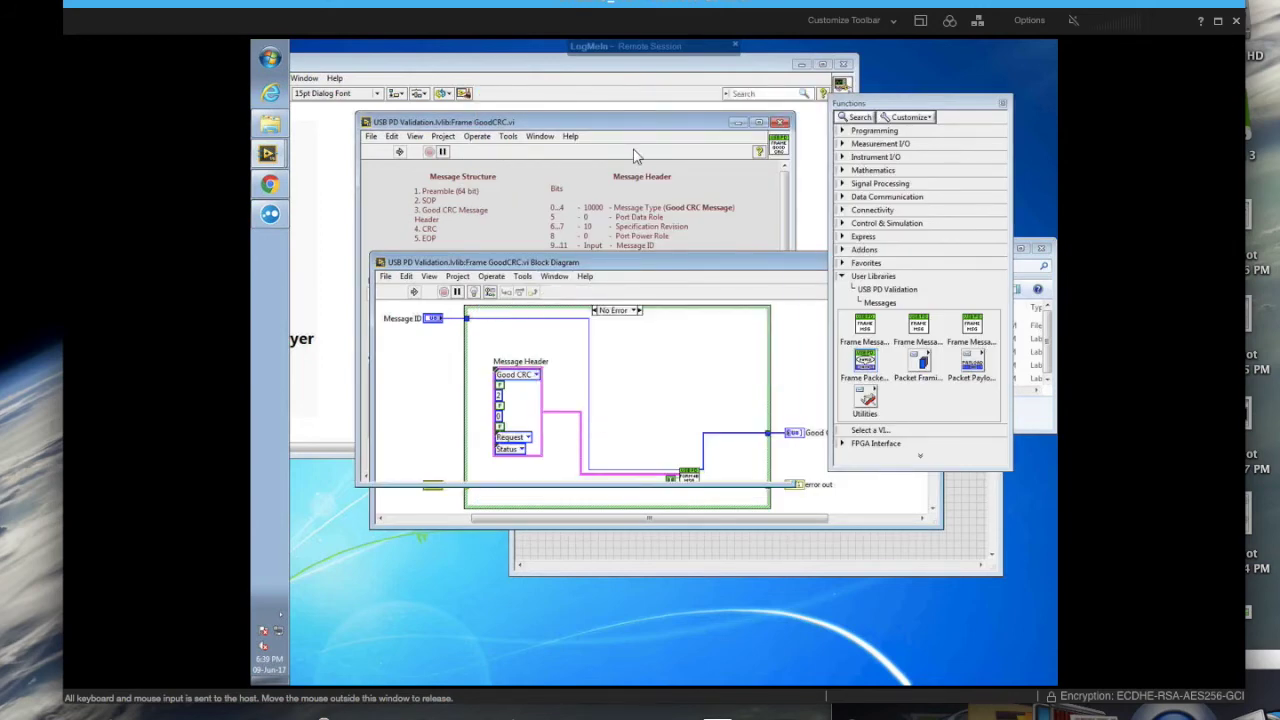
pyautogui.click(780, 122)
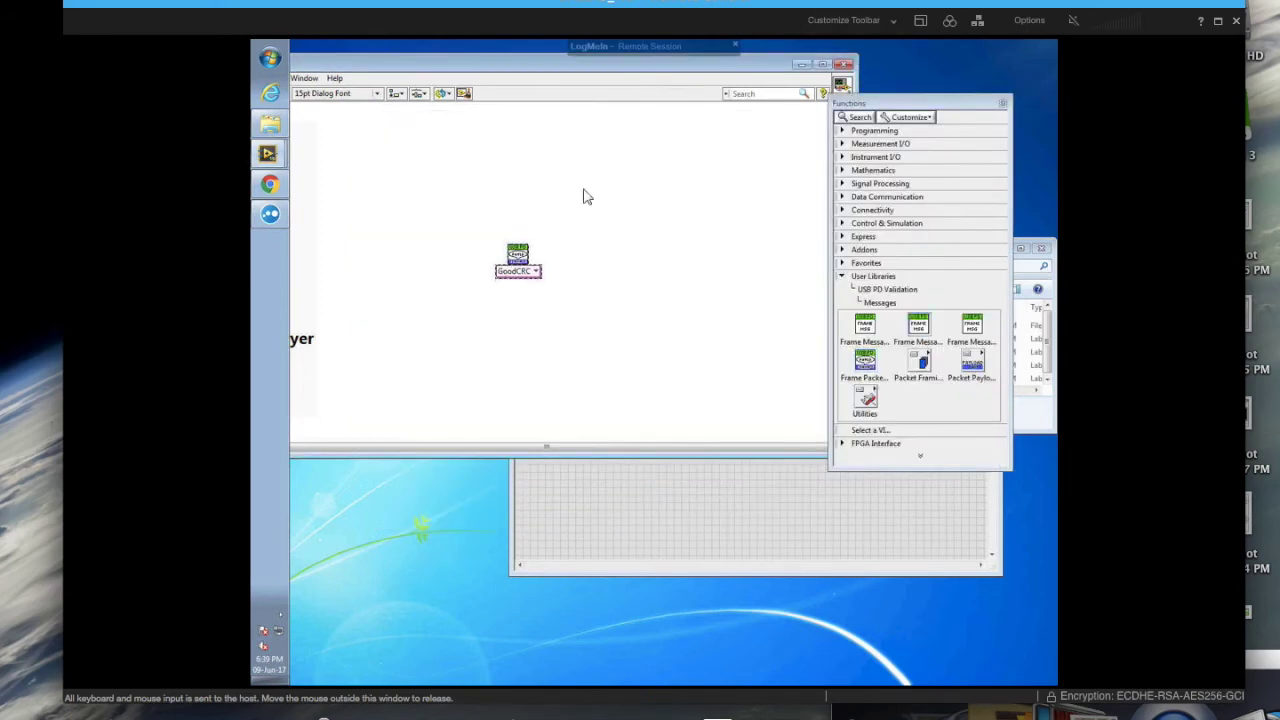
# Step: Switch to Wrapper GUI.vi, reposition its window, and show the E11 Valid SOP' Framing test configuration
pyautogui.click(306, 78)
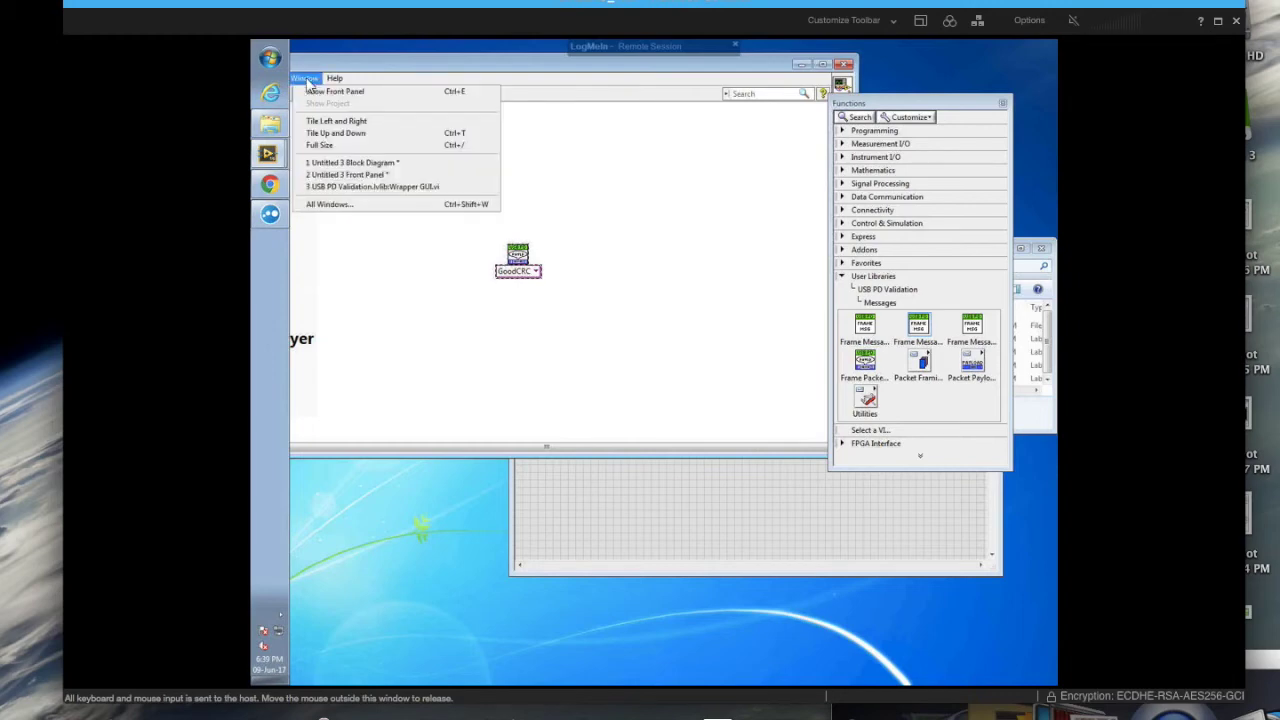
pyautogui.click(395, 195)
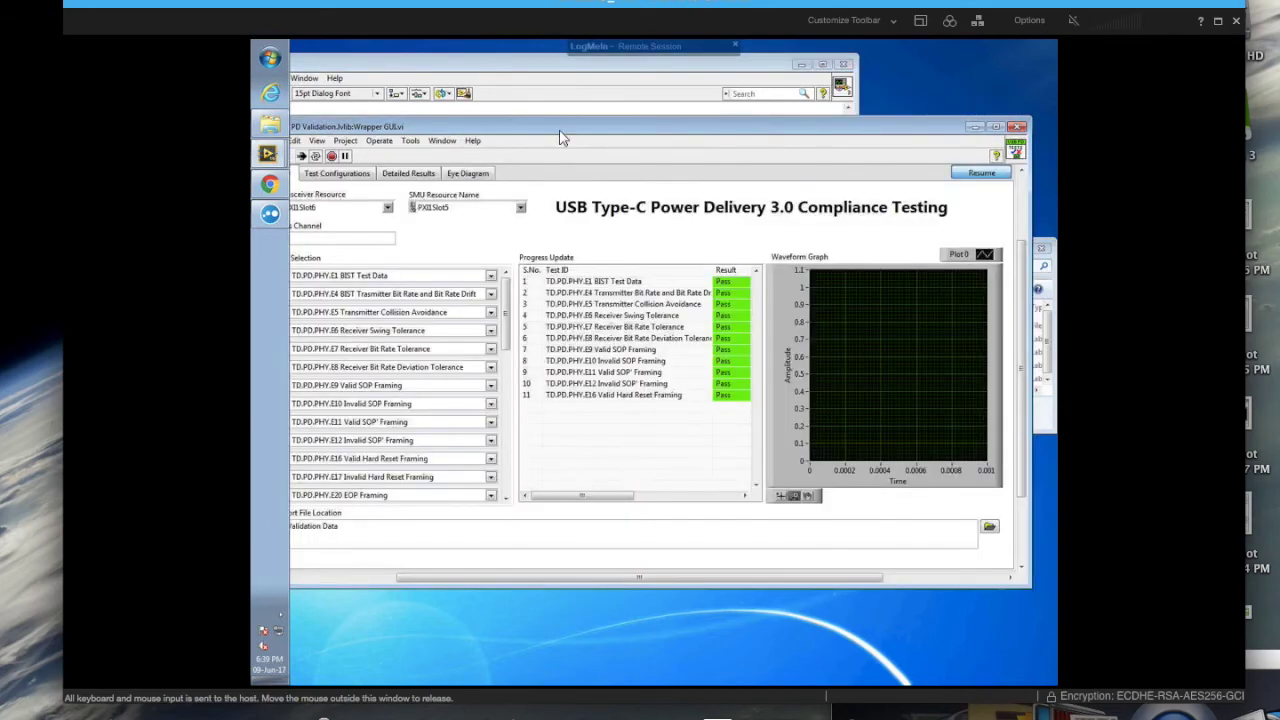
pyautogui.moveTo(561, 131); pyautogui.dragTo(670, 129)
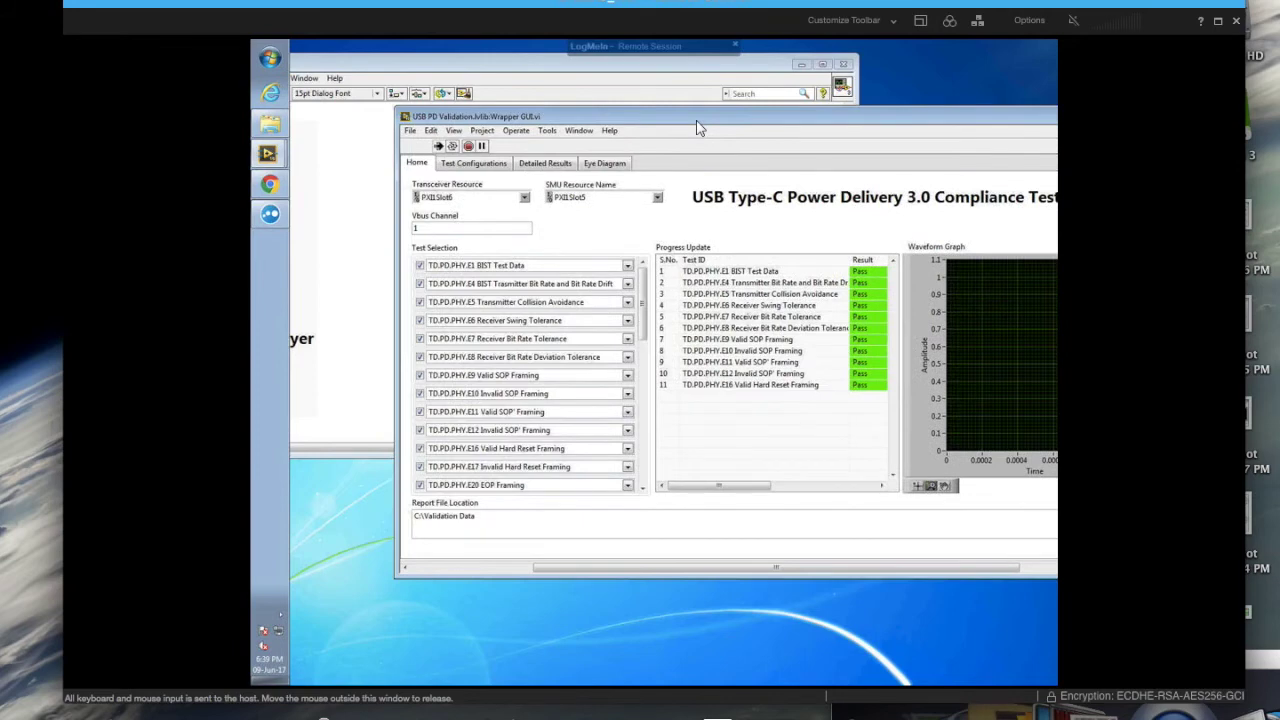
pyautogui.moveTo(698, 128); pyautogui.dragTo(619, 127)
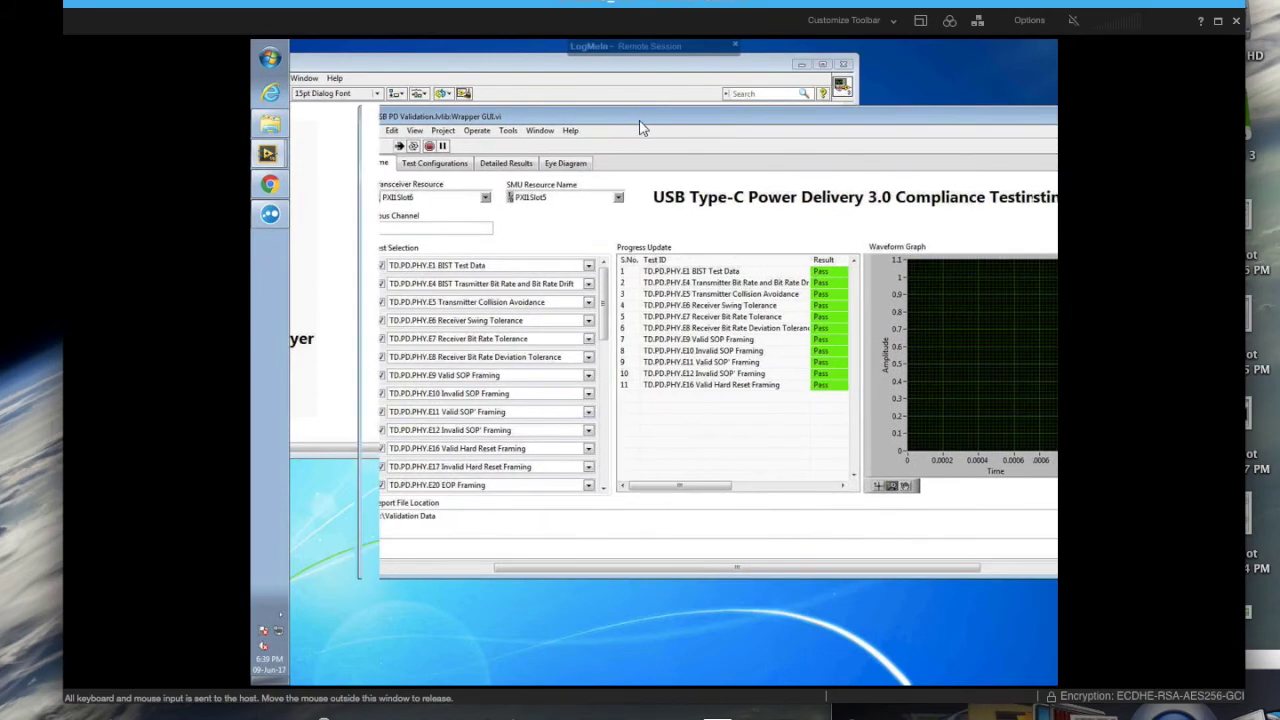
pyautogui.click(419, 172)
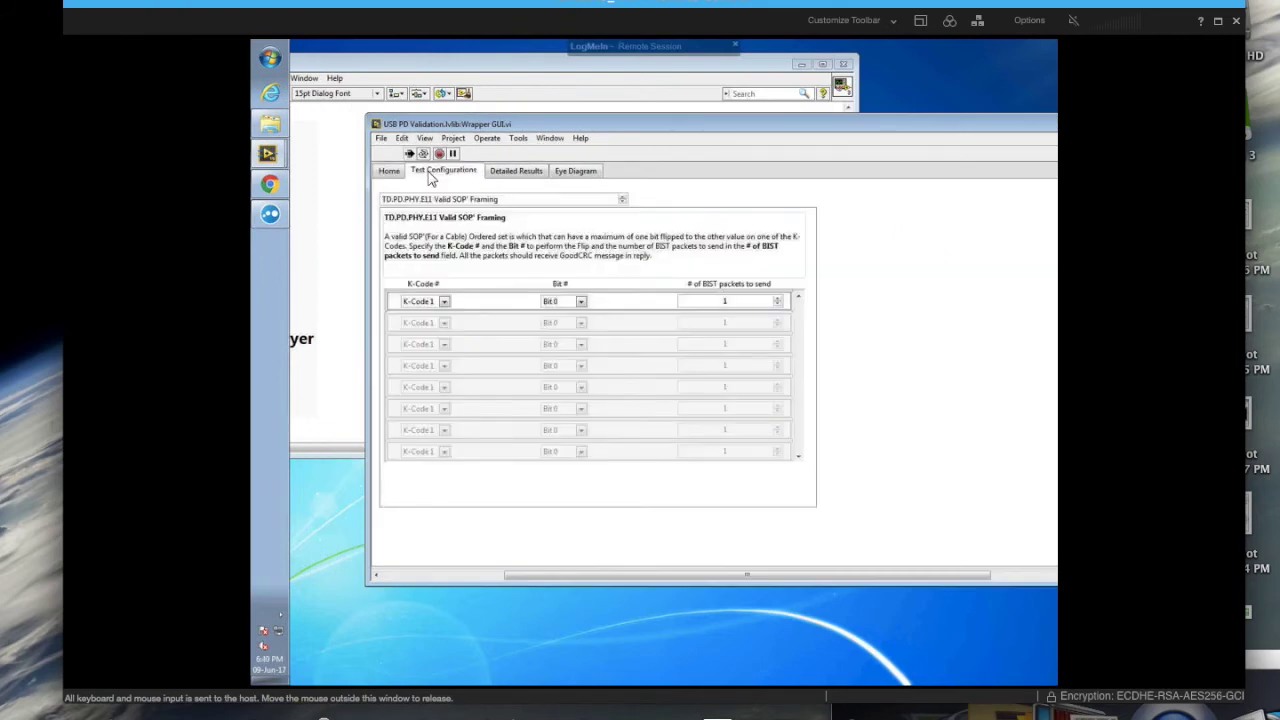
# Step: View the E21 Preamble and SenderResponseTimer Deadline configurations, then the Detailed Results table
pyautogui.click(505, 203)
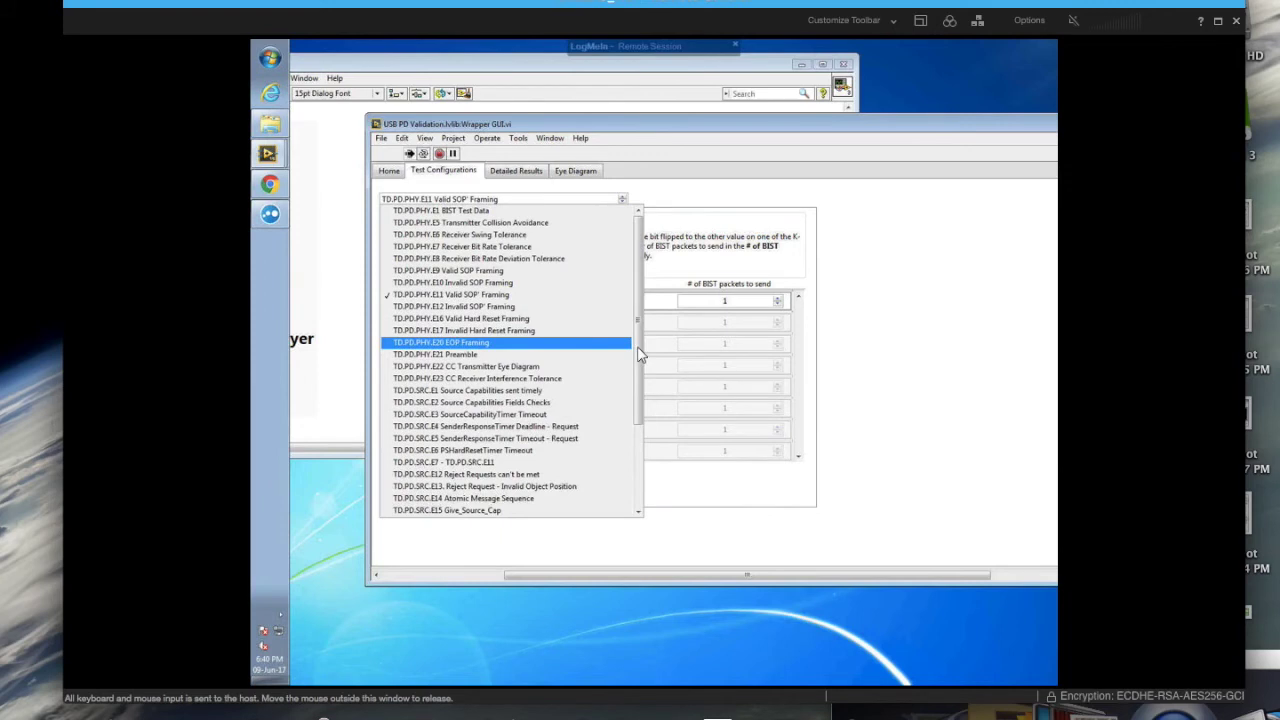
pyautogui.moveTo(640, 349); pyautogui.dragTo(628, 213)
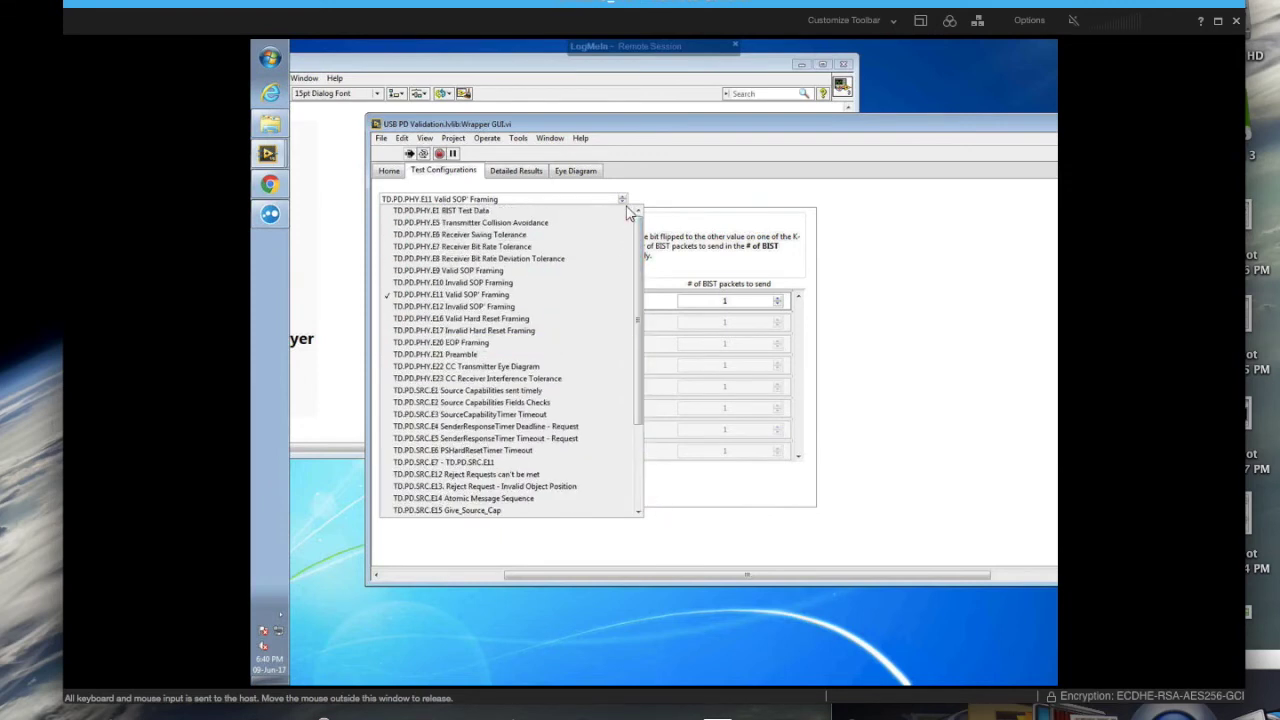
pyautogui.click(536, 355)
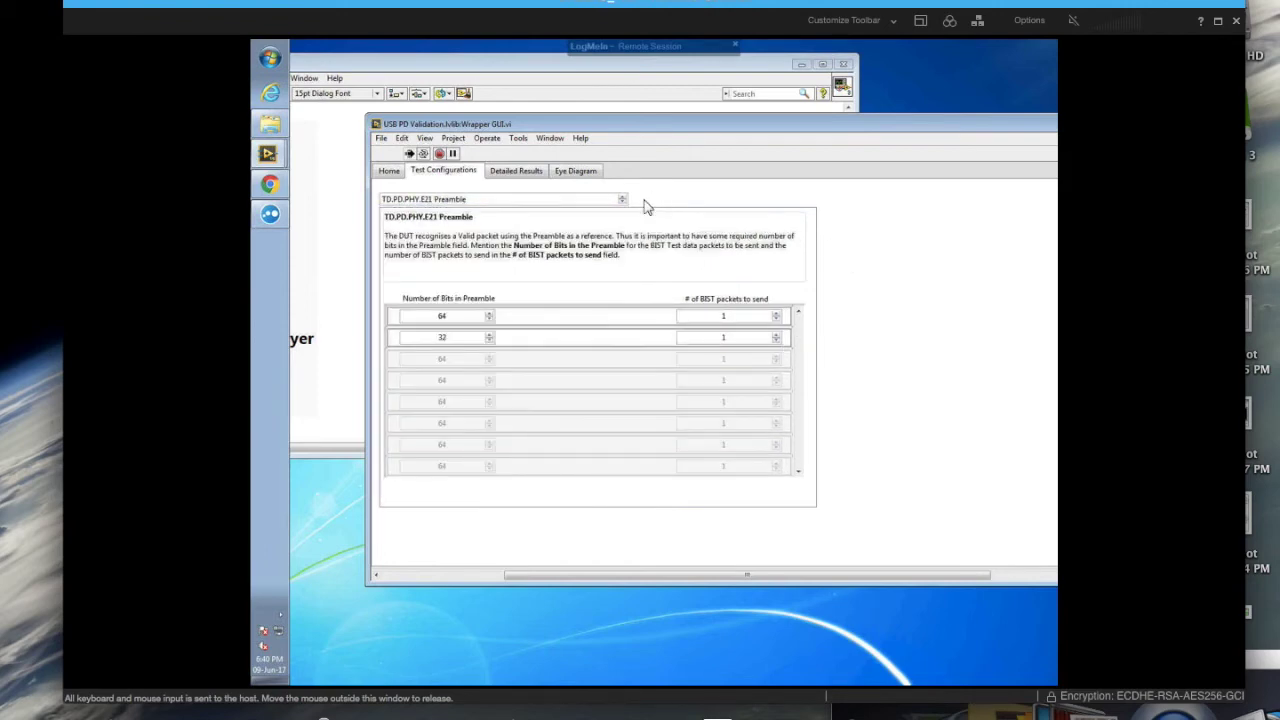
pyautogui.click(498, 203)
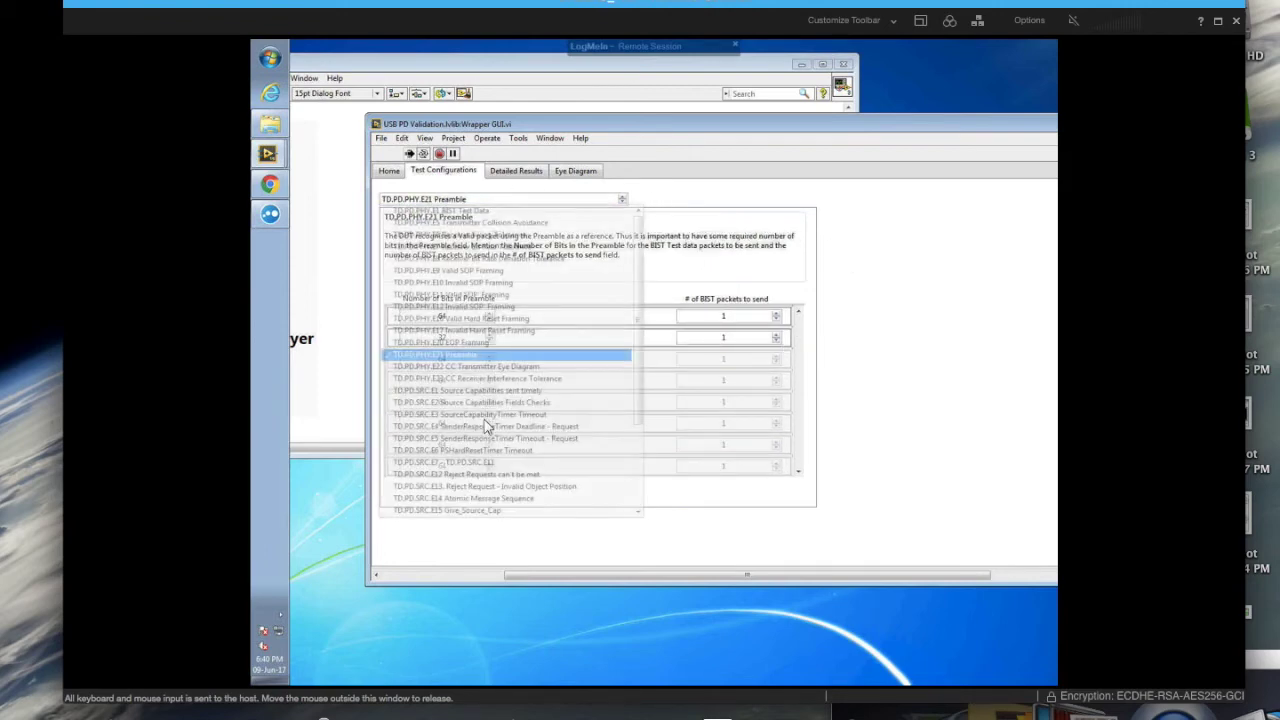
pyautogui.click(480, 426)
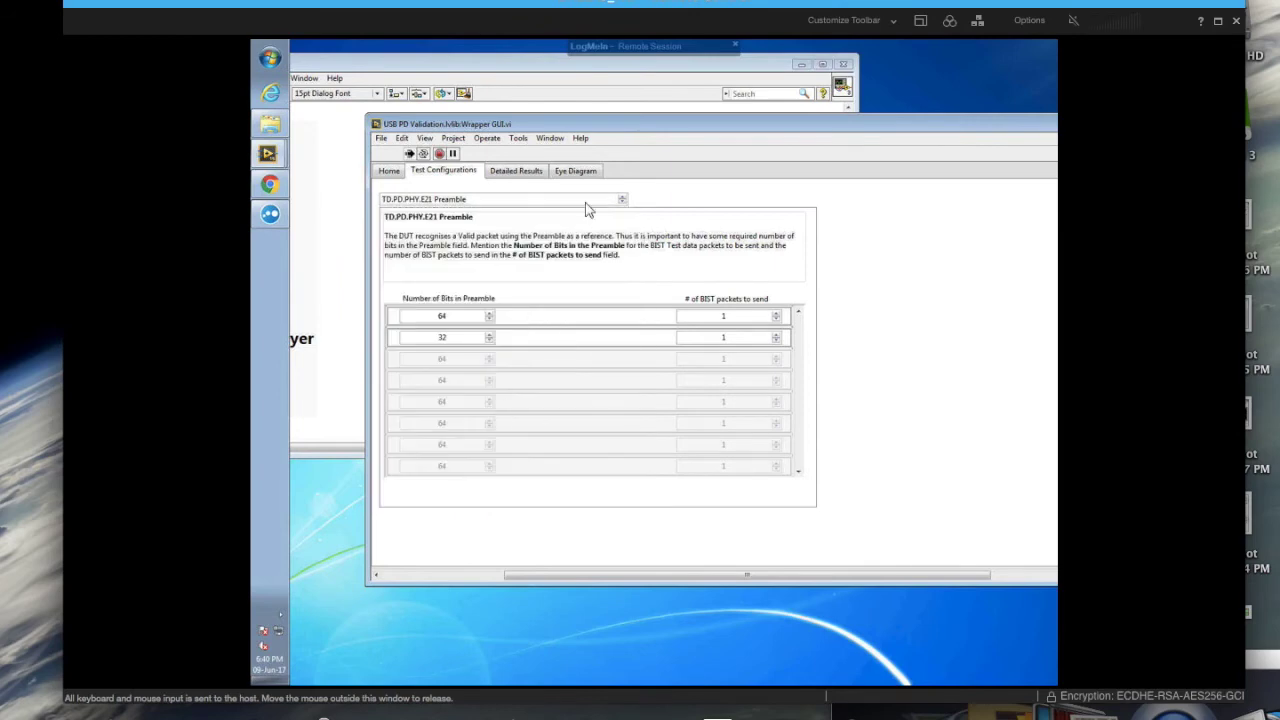
pyautogui.click(519, 176)
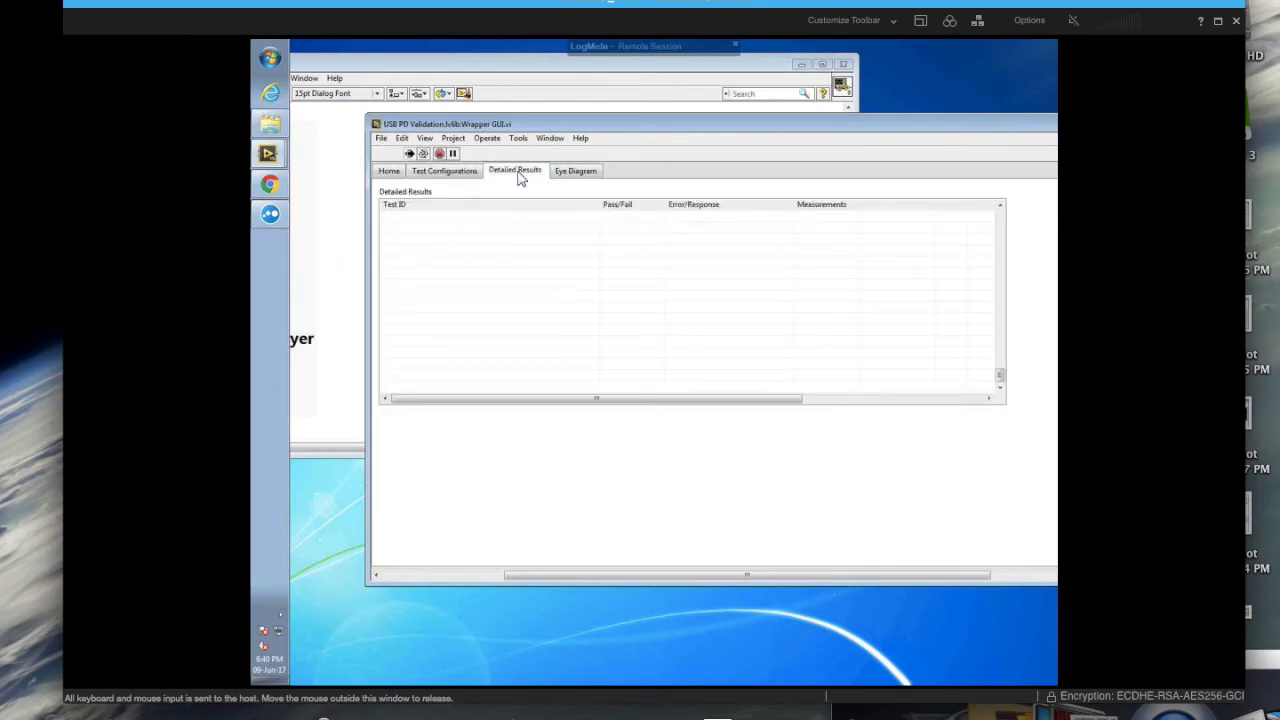
# Step: Check the eye diagrams, return to Home, and move and widen the Wrapper GUI window during the run
pyautogui.click(590, 175)
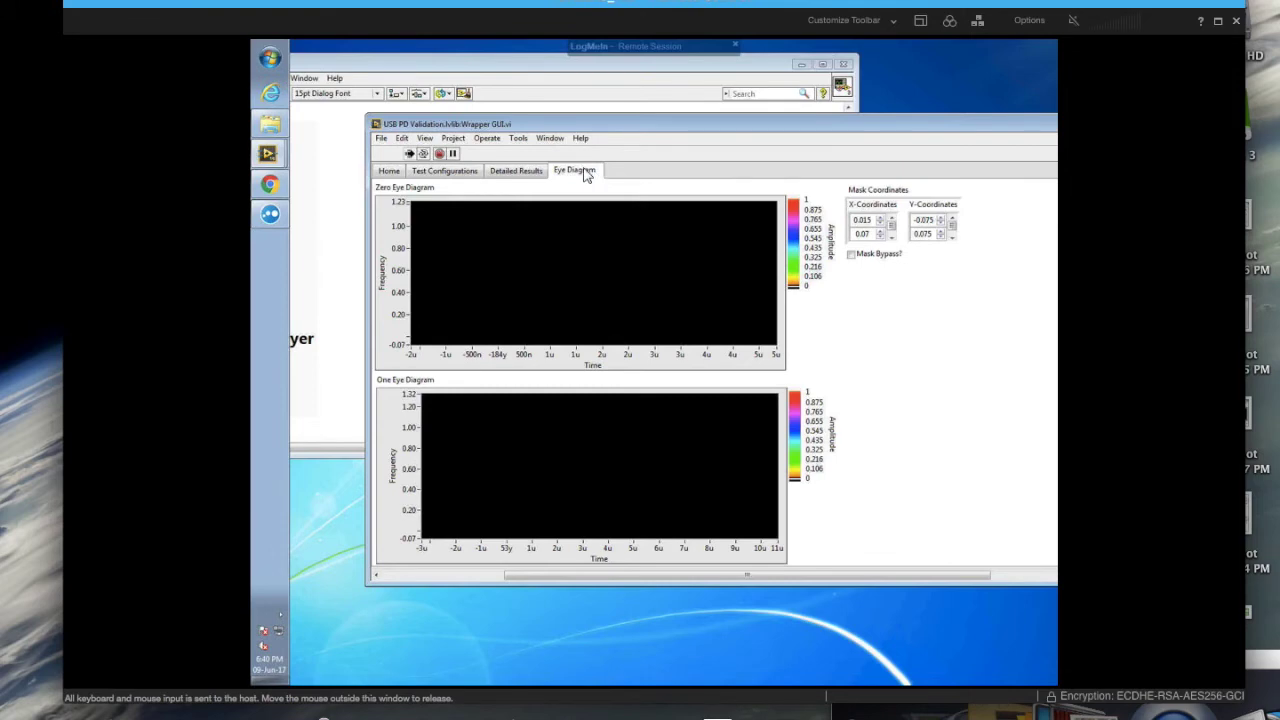
pyautogui.click(388, 171)
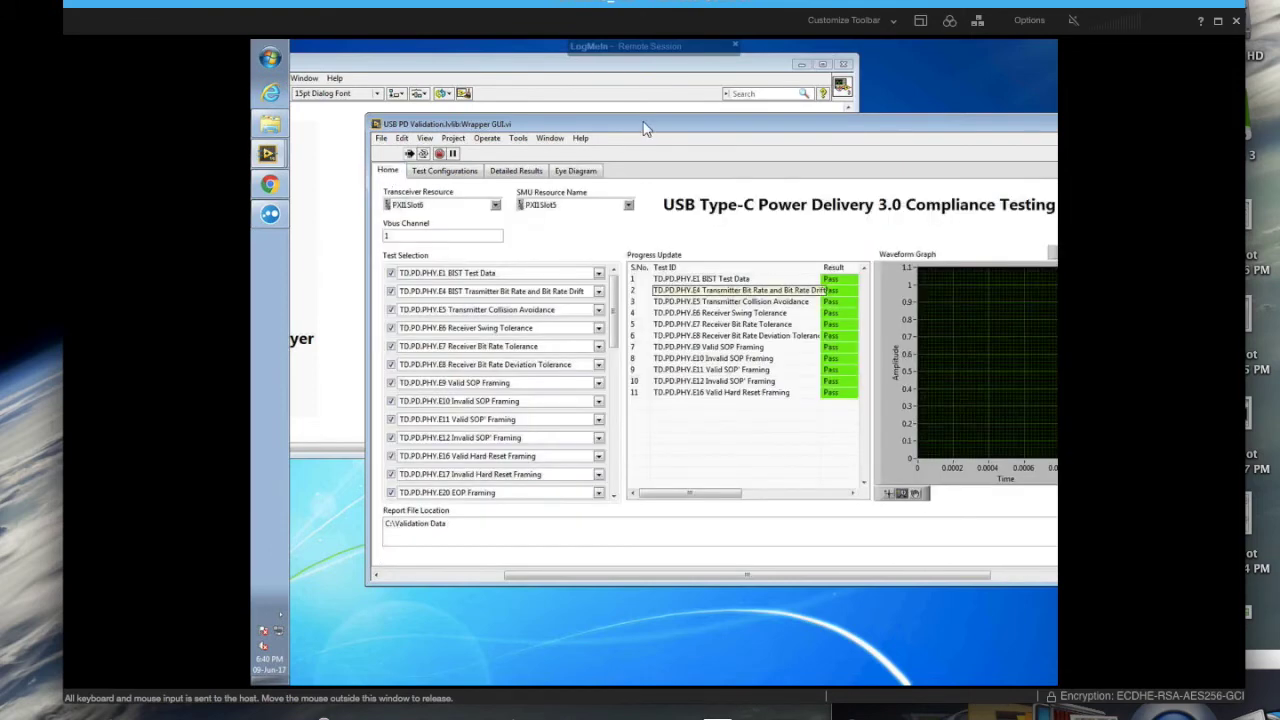
pyautogui.moveTo(641, 128); pyautogui.dragTo(506, 129)
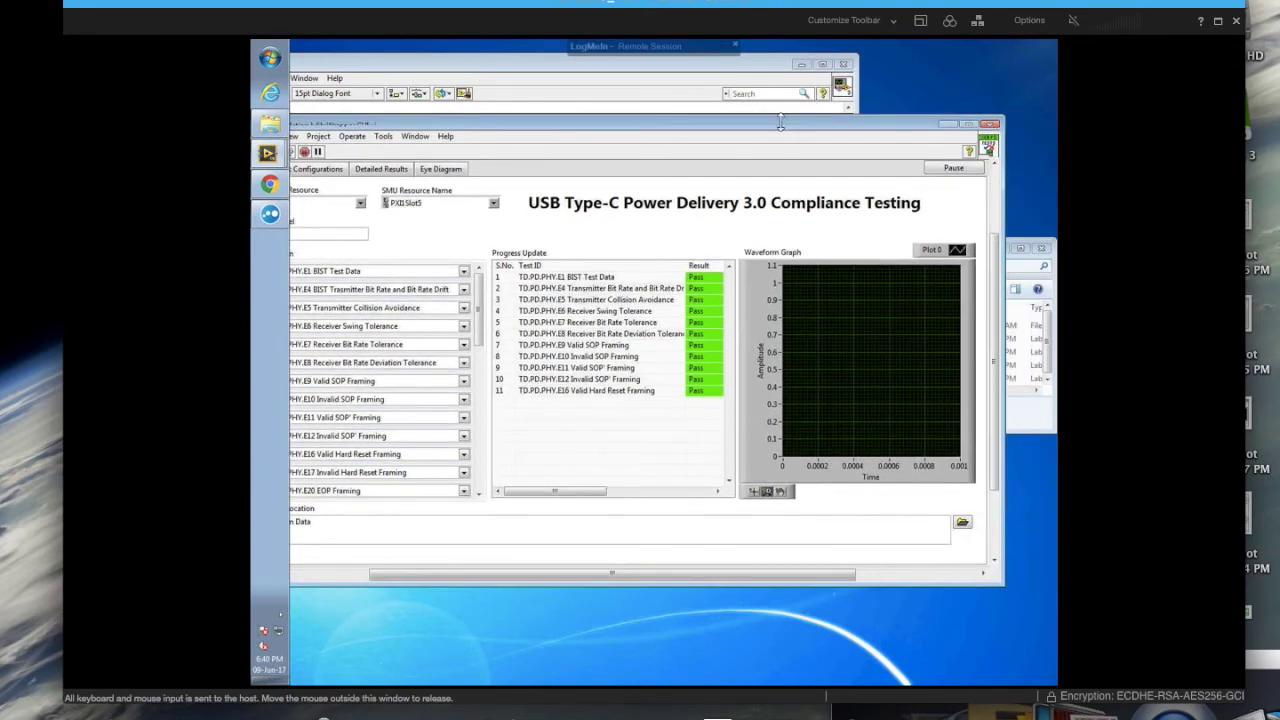
pyautogui.moveTo(780, 122); pyautogui.dragTo(888, 120)
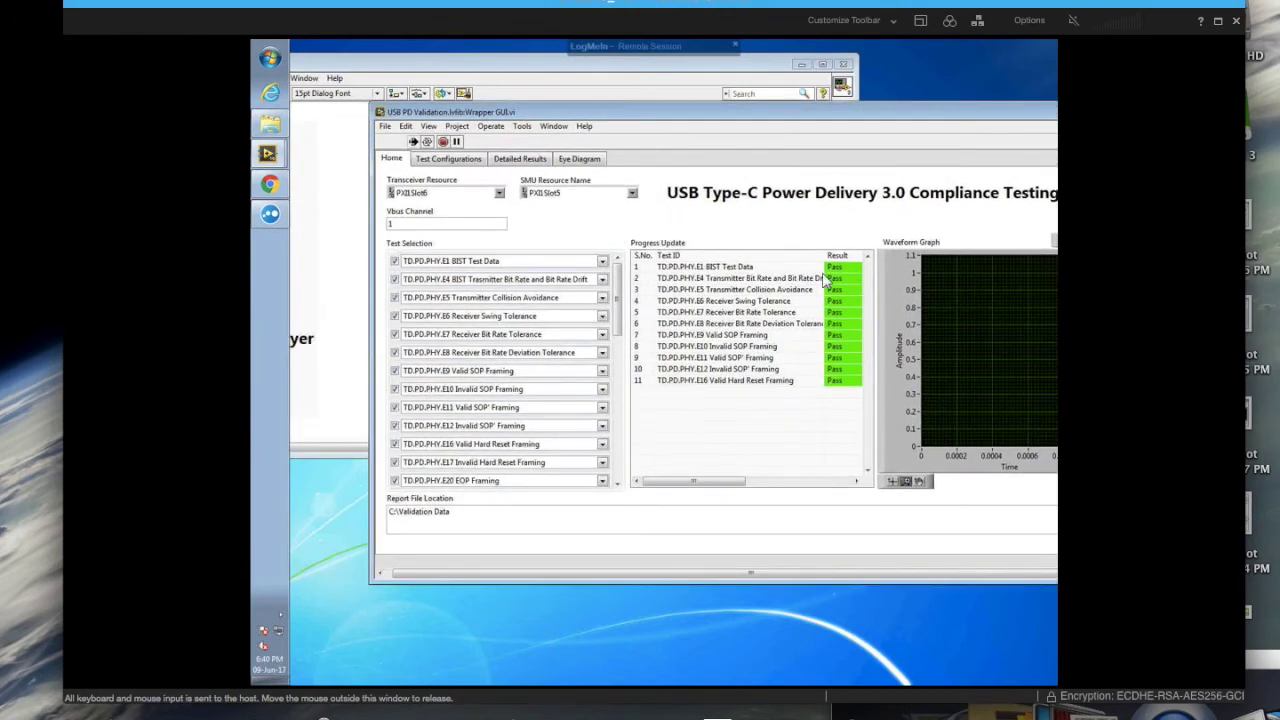
pyautogui.moveTo(842, 113); pyautogui.dragTo(785, 113)
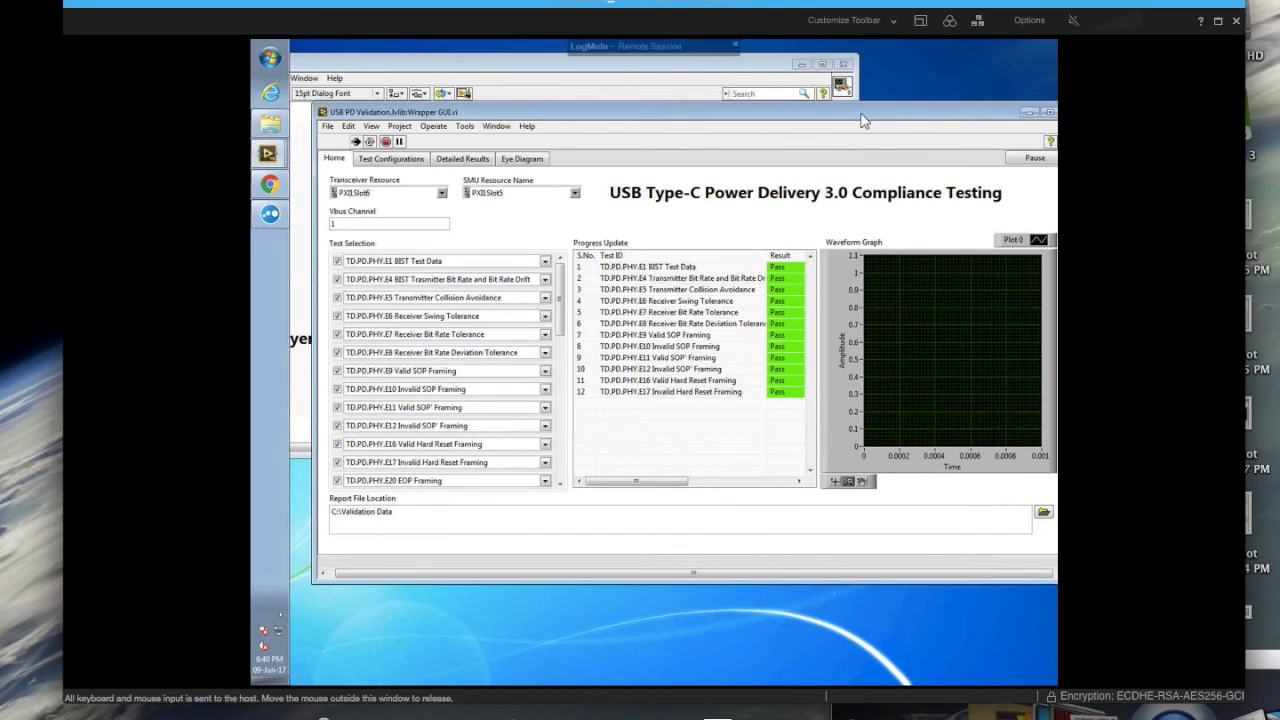
pyautogui.moveTo(796, 104); pyautogui.dragTo(791, 106)
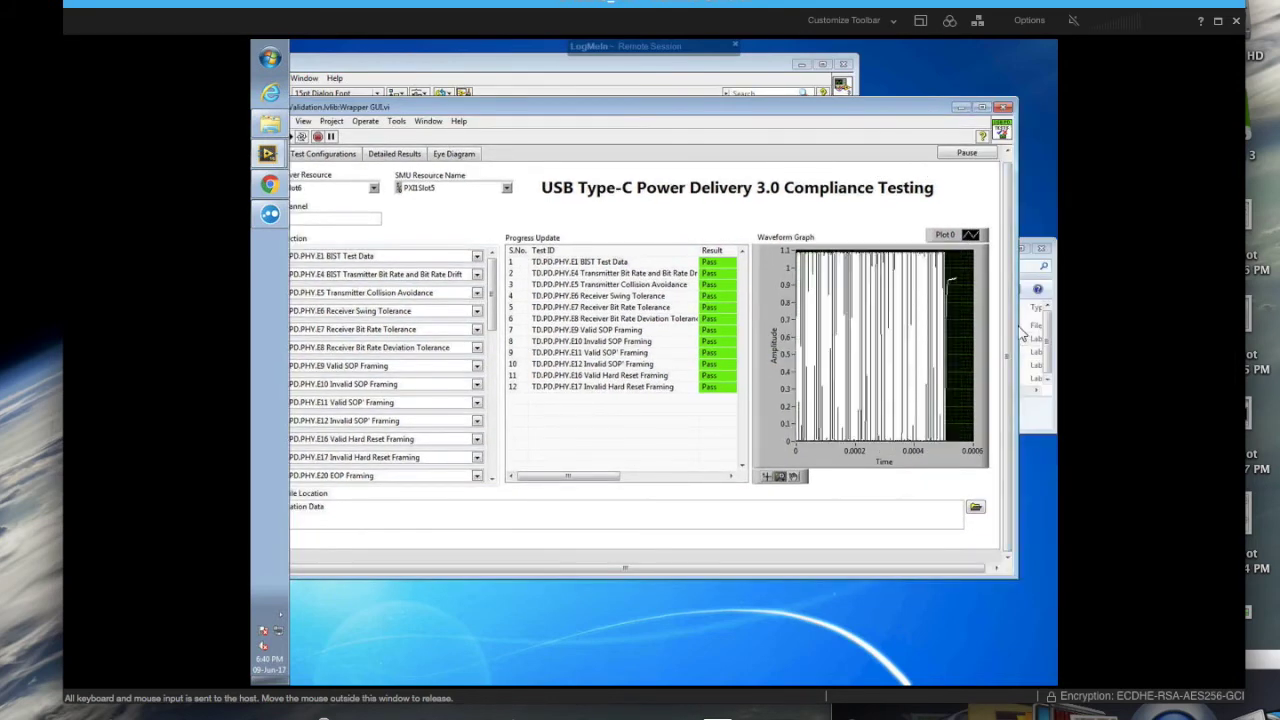
pyautogui.moveTo(1017, 325); pyautogui.dragTo(1055, 325)
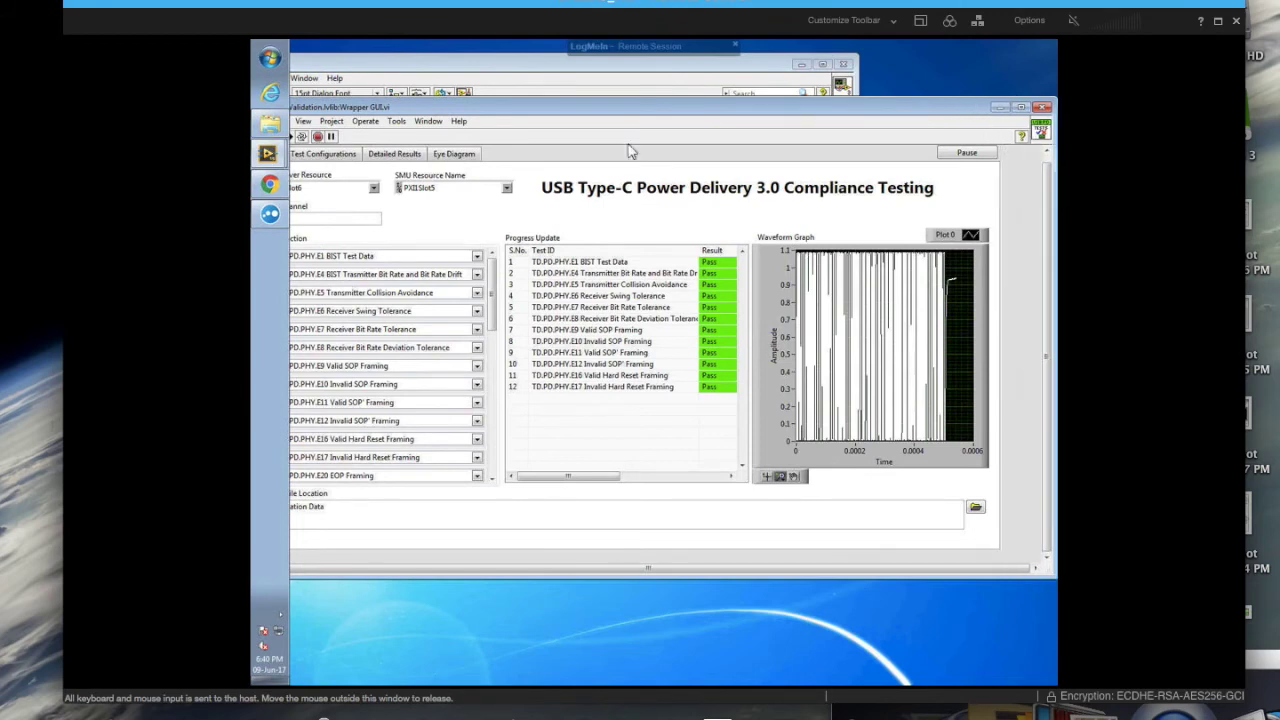
pyautogui.moveTo(590, 113); pyautogui.dragTo(643, 107)
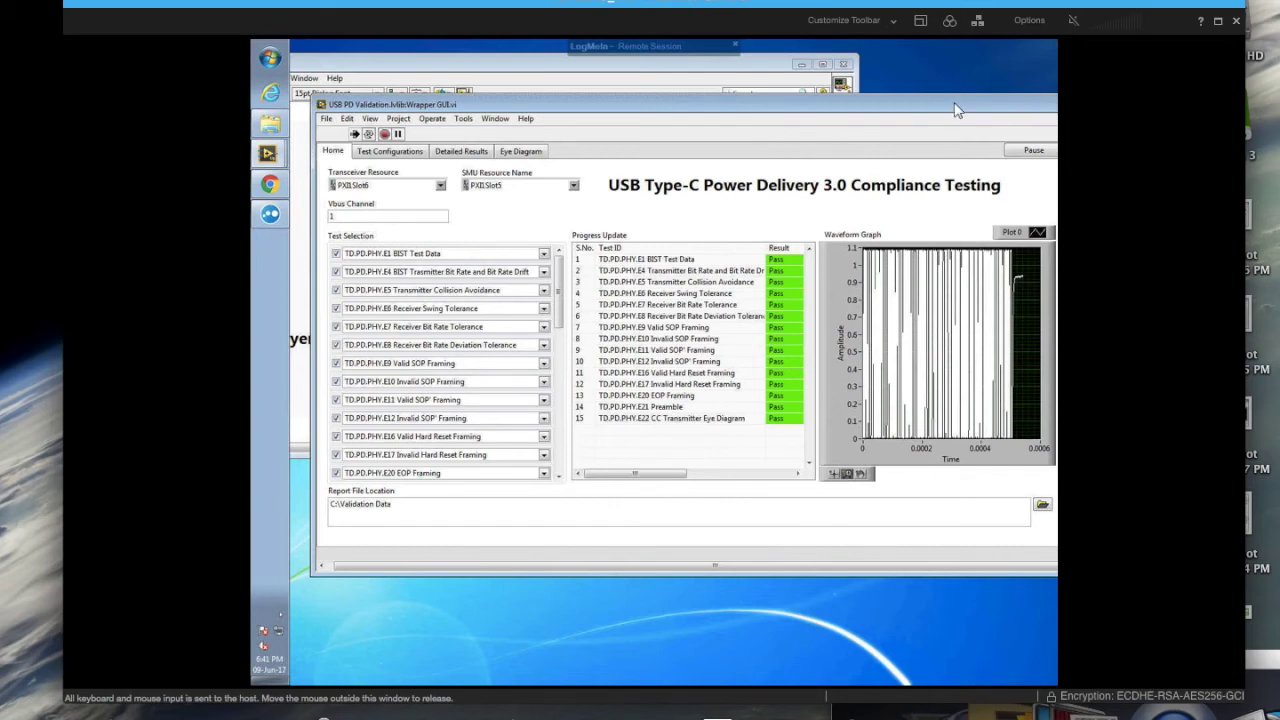
pyautogui.moveTo(953, 103); pyautogui.dragTo(939, 105)
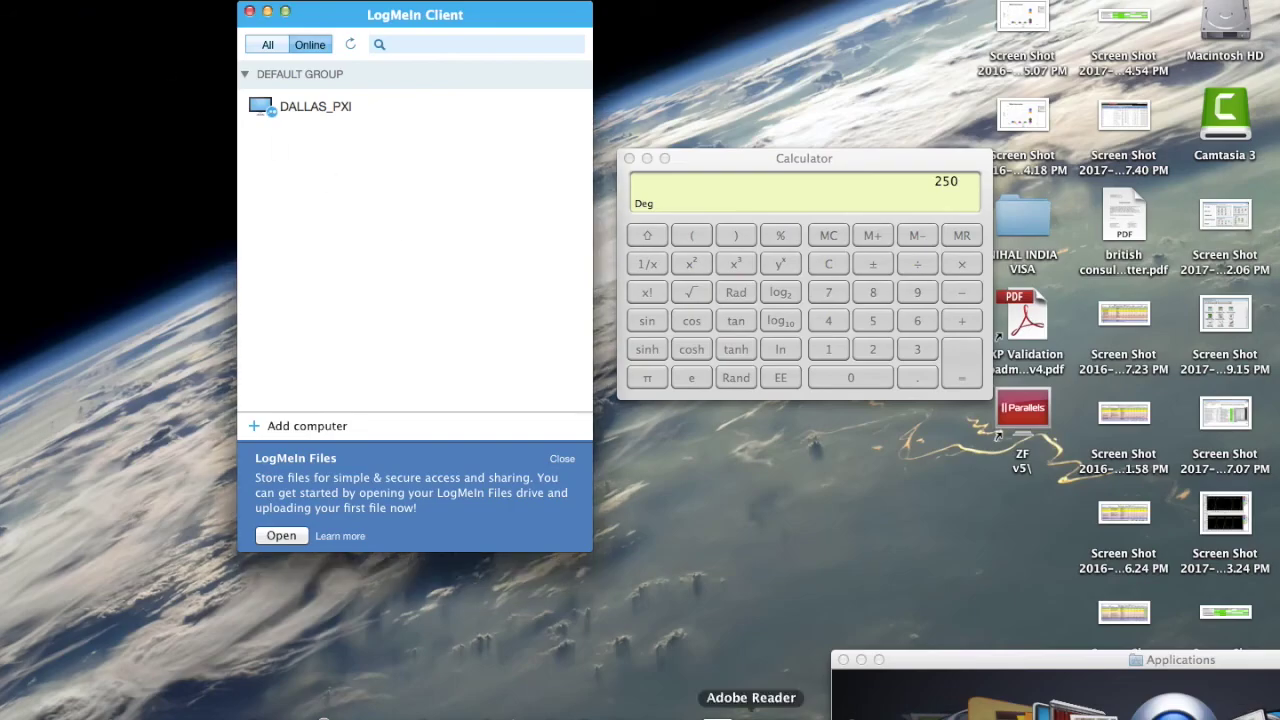
# Step: Open Fri, Jun 02, 2017_7_15 AM.csv from the USBPDVideoReports folder in Numbers
pyautogui.rightClick(1057, 712)
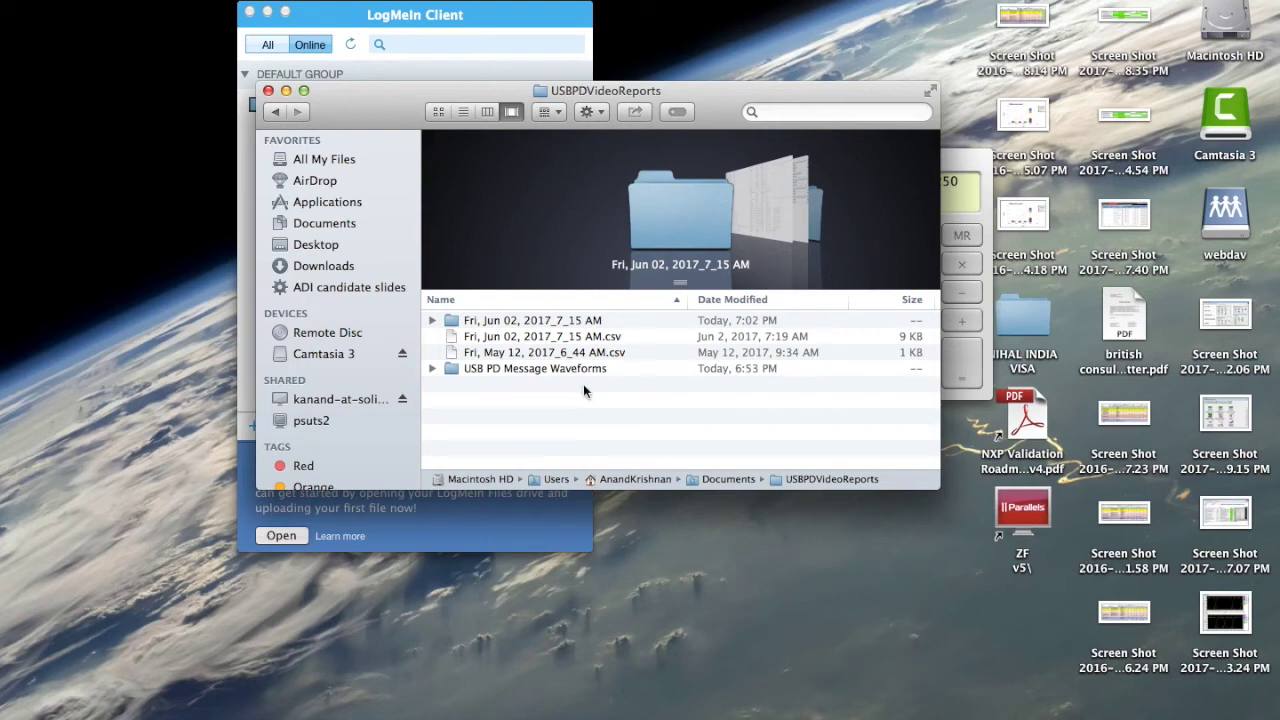
pyautogui.click(517, 341)
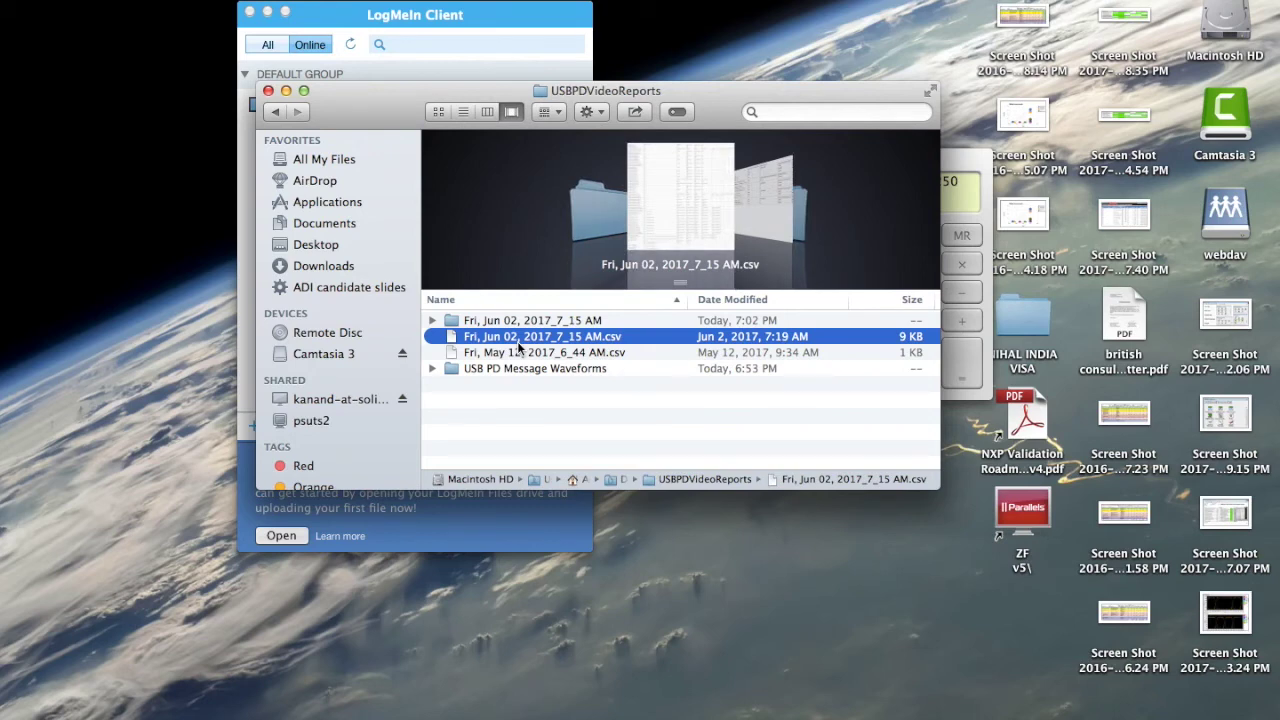
pyautogui.doubleClick(517, 341)
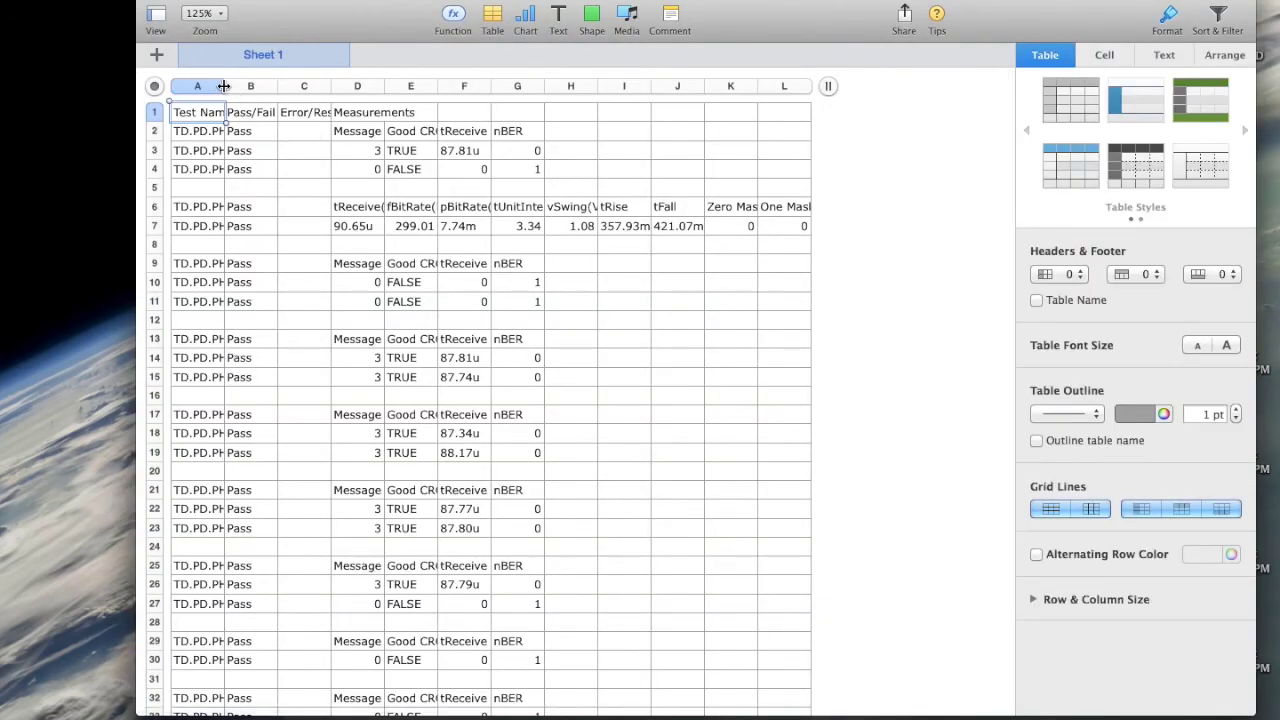
# Step: Widen column A for full test names and column D so its Message ID heading fits
pyautogui.moveTo(224, 86); pyautogui.dragTo(604, 136)
pyautogui.click(604, 134)
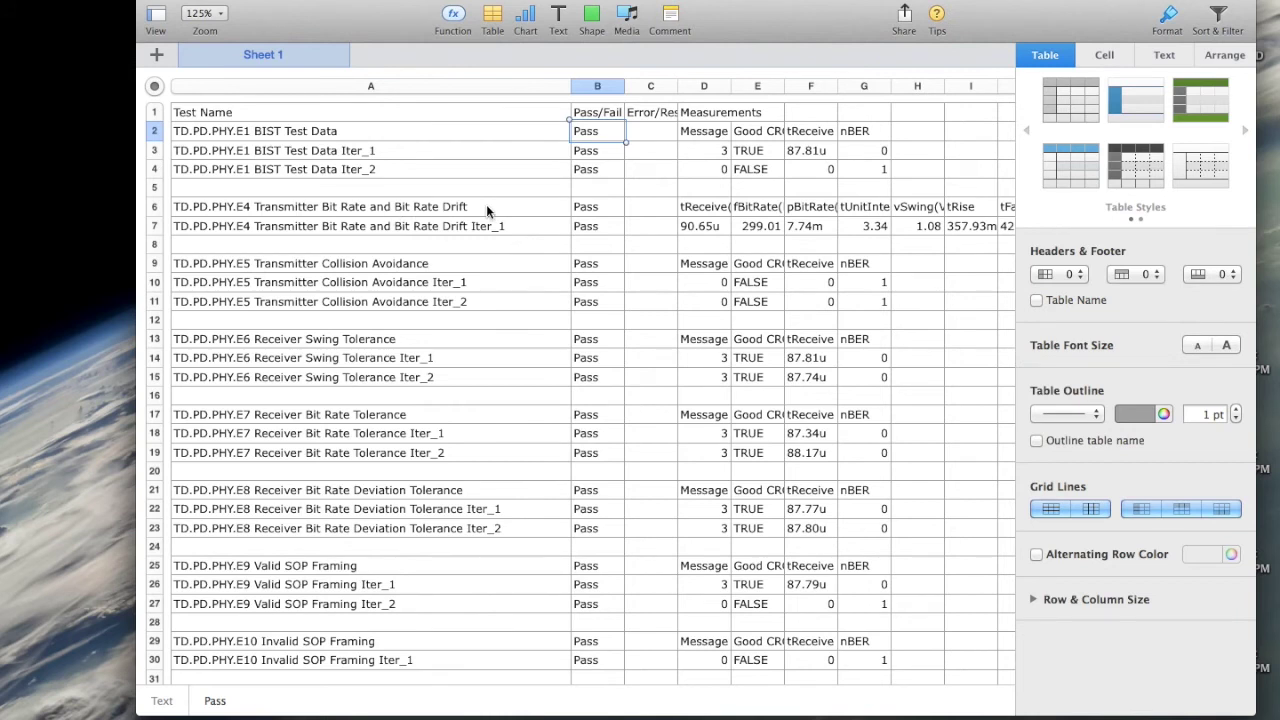
pyautogui.click(705, 212)
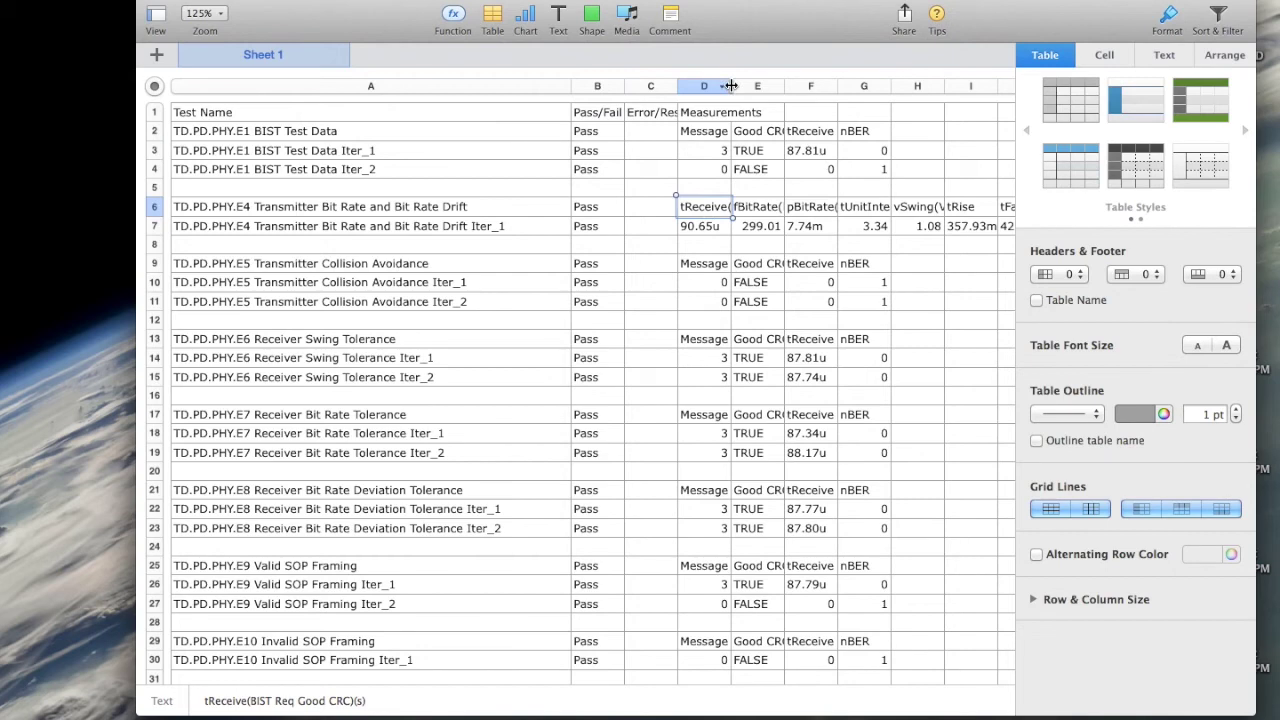
pyautogui.moveTo(731, 88); pyautogui.dragTo(910, 92)
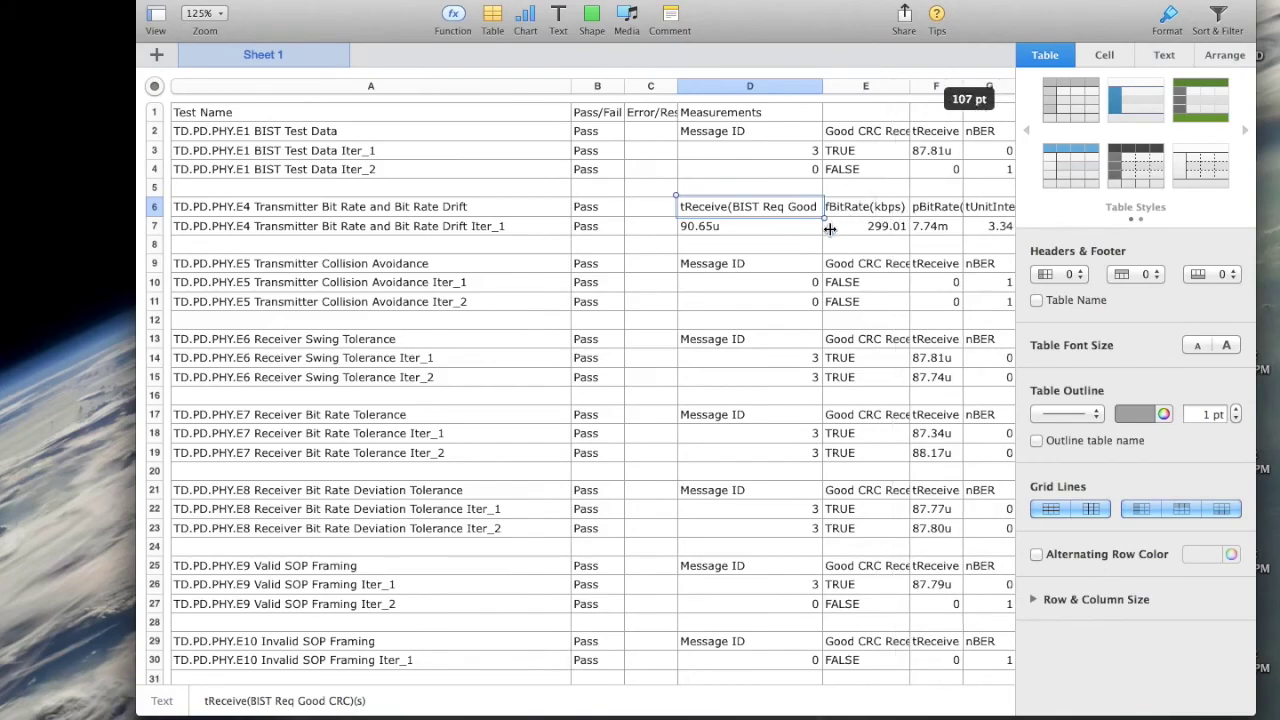
# Step: With column E widened, select a cell in it and scroll through the report rows
pyautogui.click(829, 228)
pyautogui.press('Down')
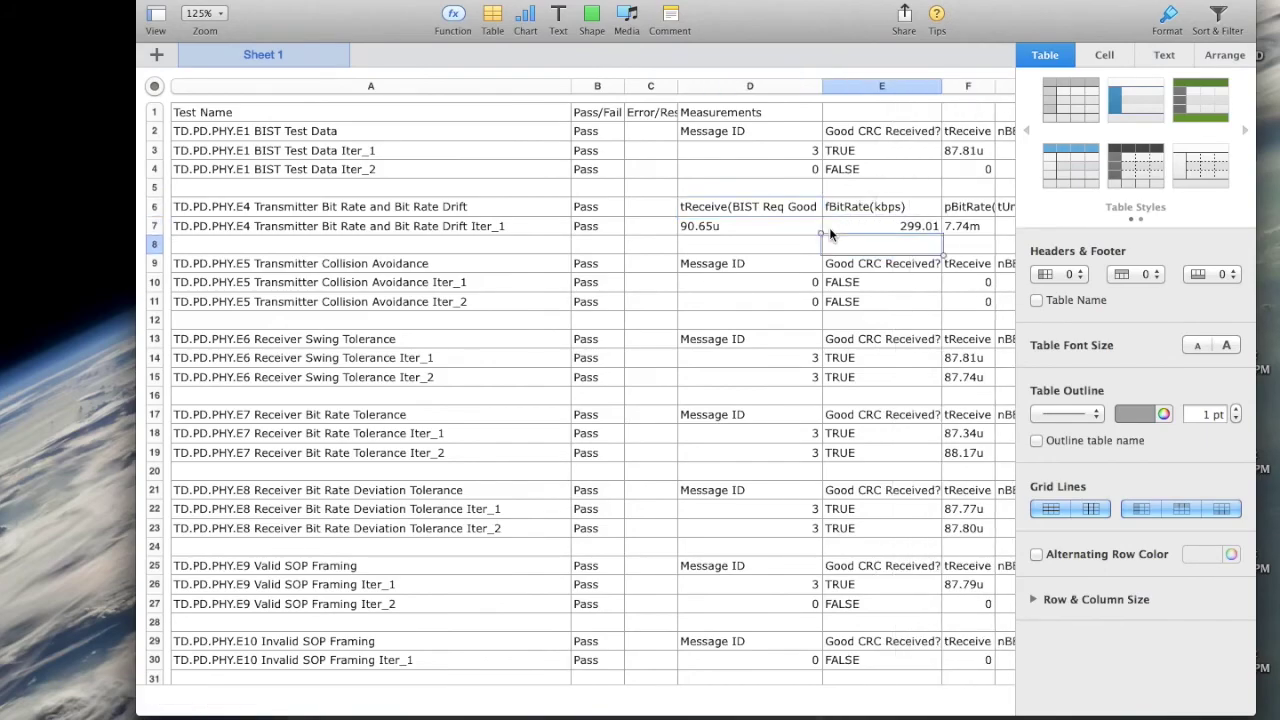
pyautogui.scroll(-20, 829, 235)
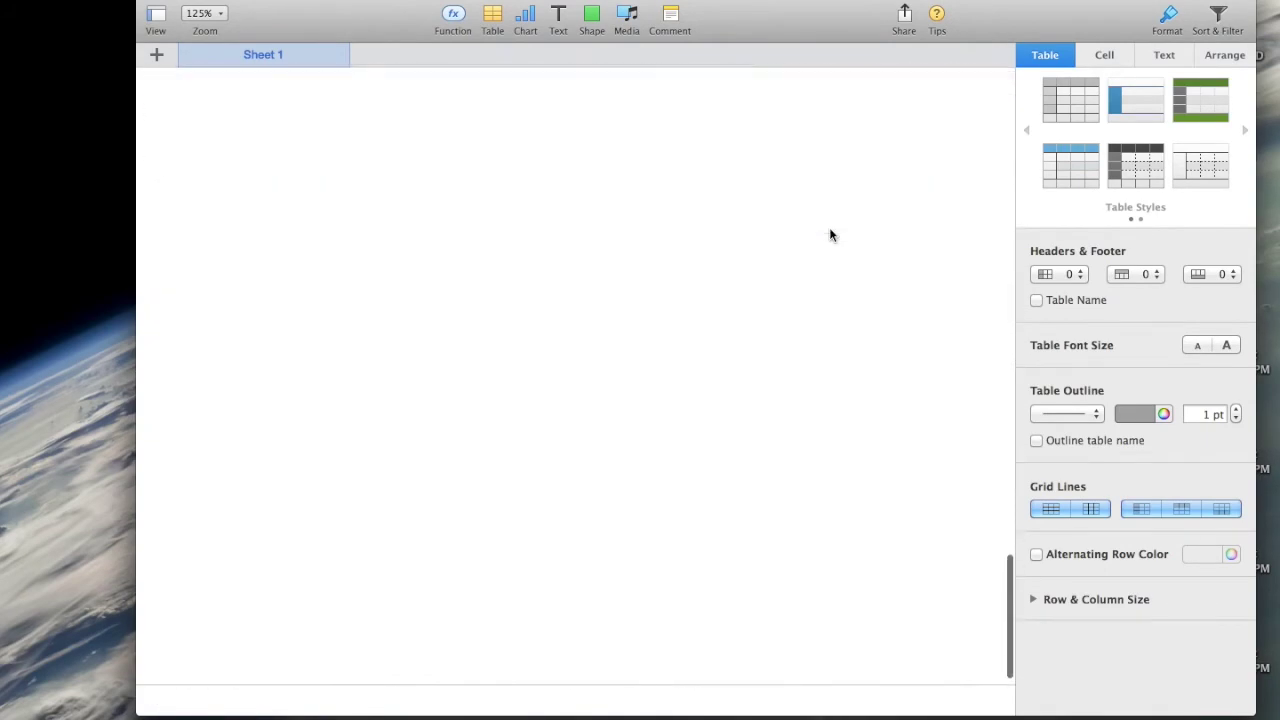
pyautogui.scroll(20, 829, 235)
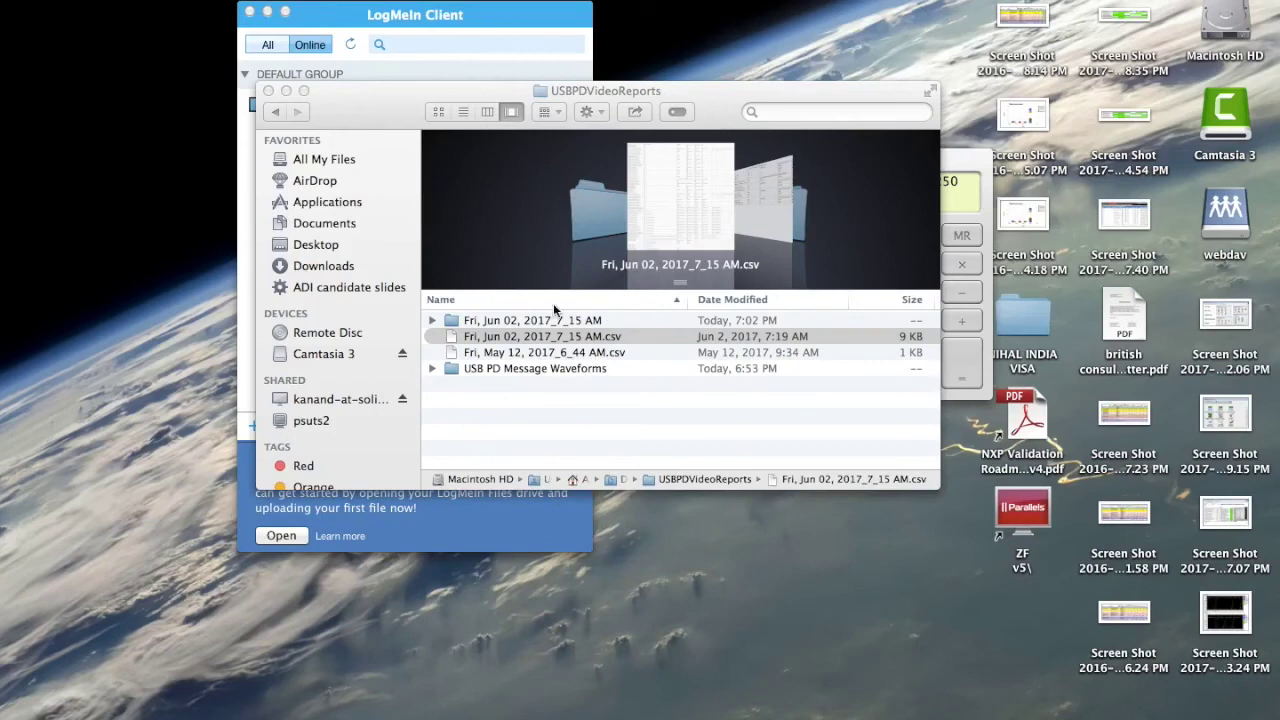
# Step: Open the Fri, Jun 02, 2017_7_15 AM folder, then the E6 Receiver Swing Tolerance folder
pyautogui.click(530, 322)
pyautogui.doubleClick(530, 320)
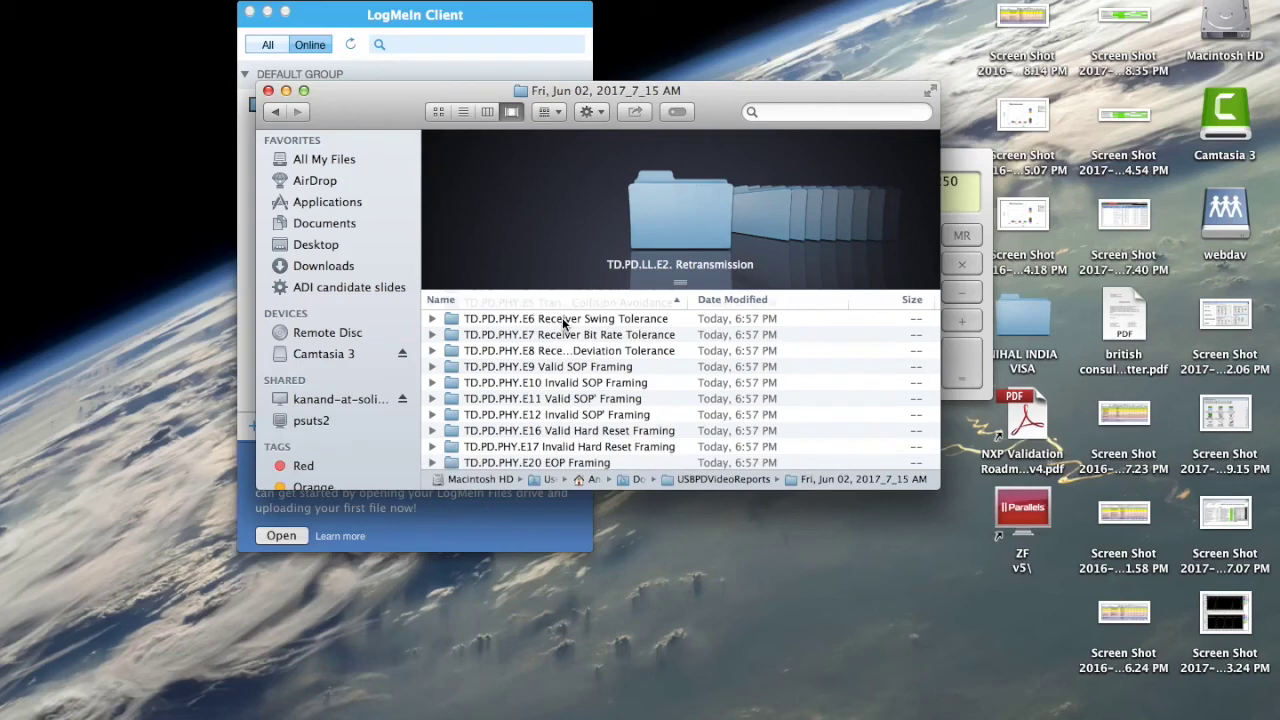
pyautogui.click(562, 318)
pyautogui.doubleClick(562, 318)
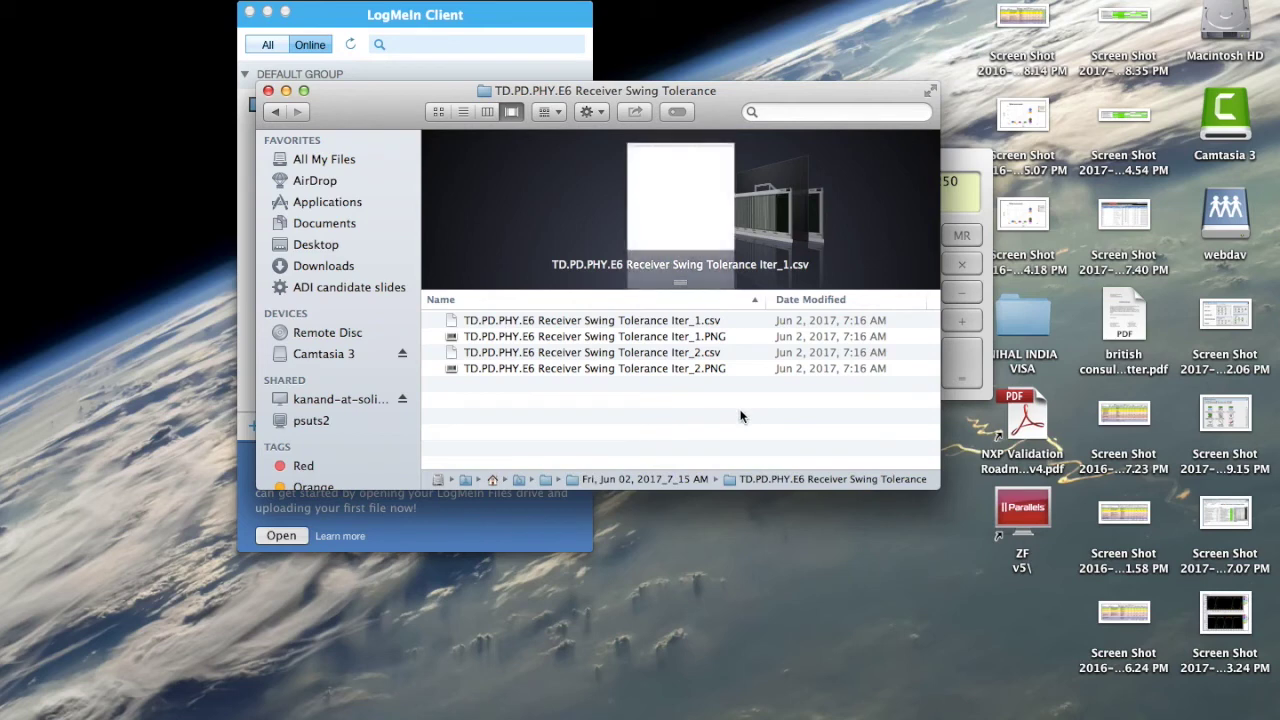
# Step: View the Iter_1.PNG waveform image, close it, and reselect Iter_1.csv
pyautogui.click(646, 320)
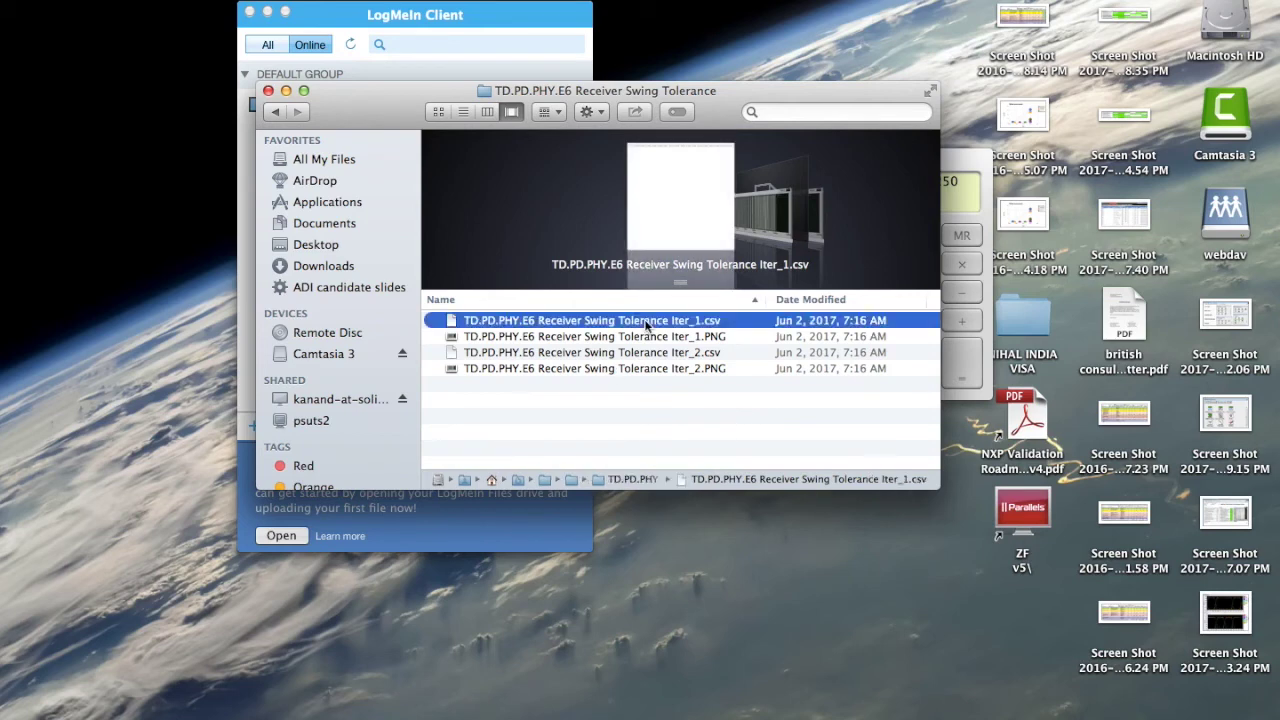
pyautogui.click(591, 337)
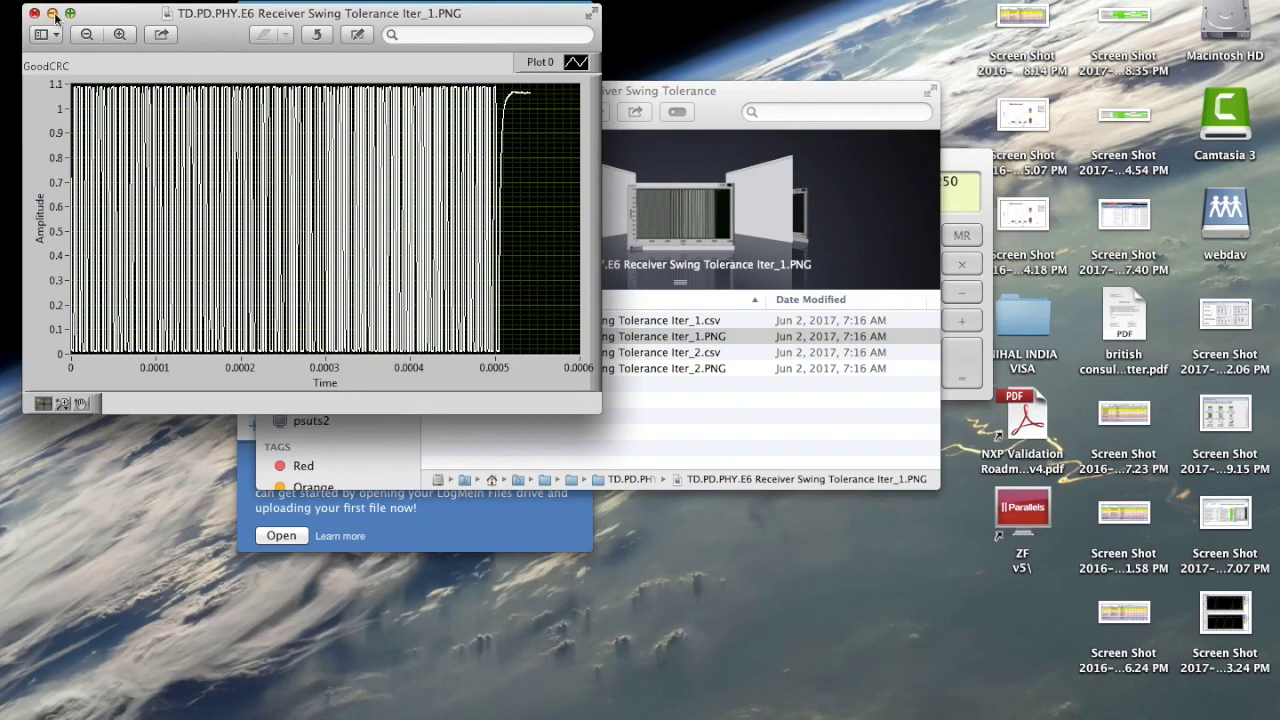
pyautogui.click(33, 14)
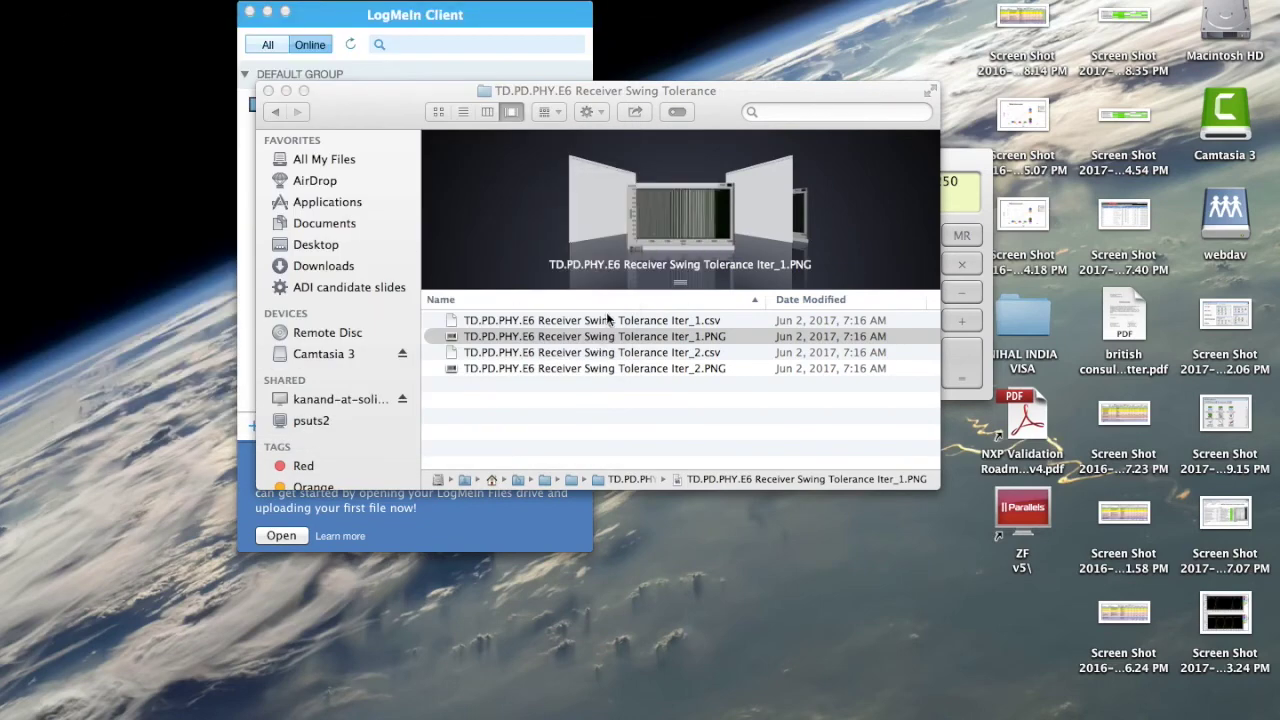
pyautogui.click(572, 327)
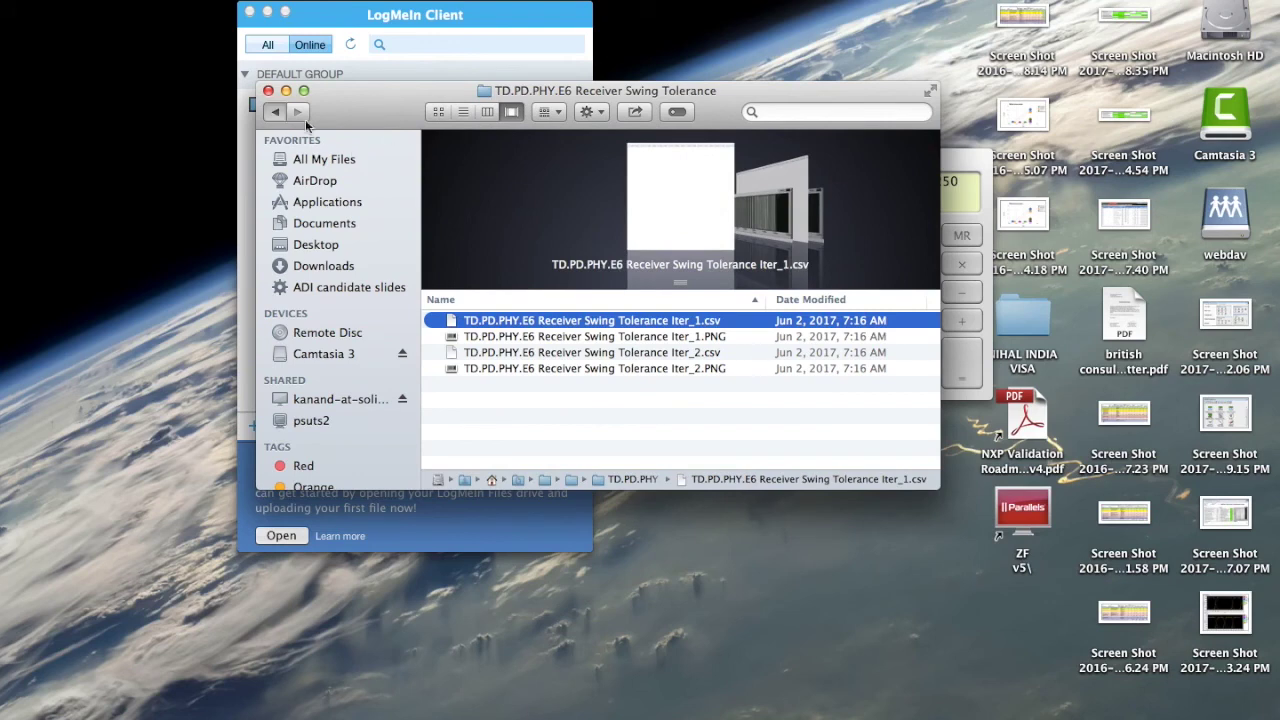
# Step: Go up to the dated report folder and open the TD.PD.PHY.E22 CC Transmitter Eye Diagram folder
pyautogui.press('super+Up')
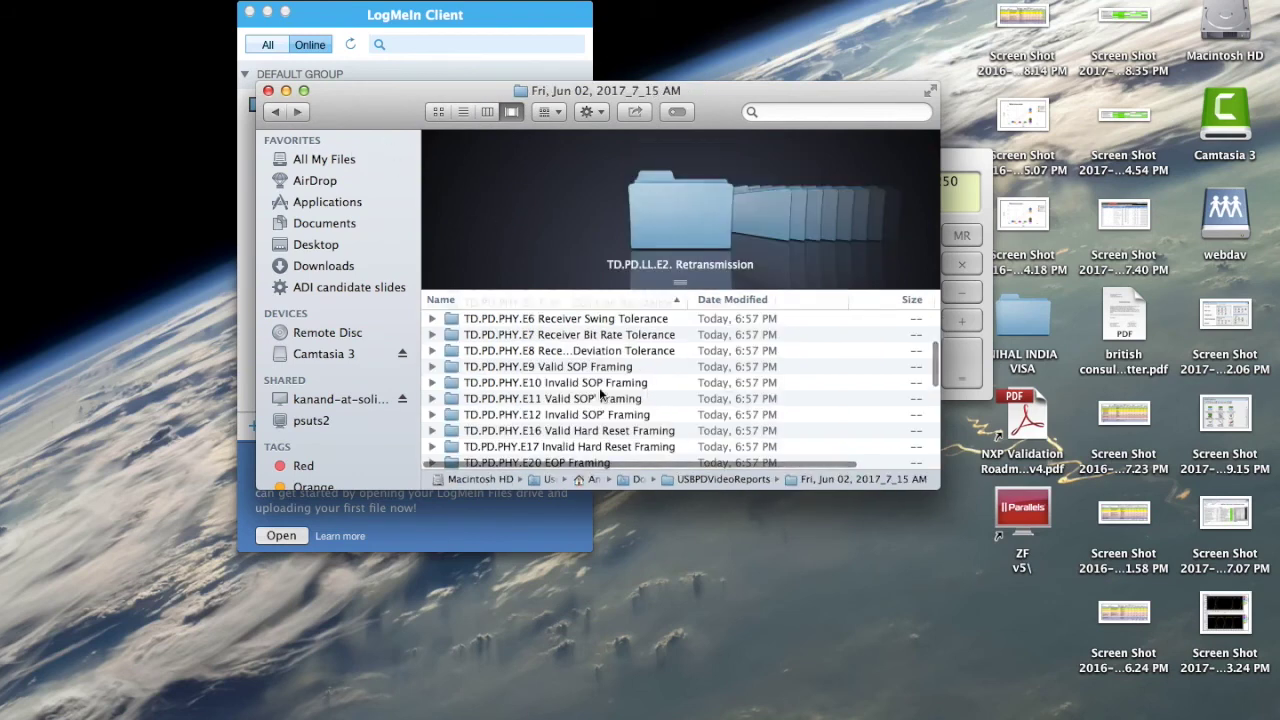
pyautogui.click(583, 414)
pyautogui.press('Down')
pyautogui.press('Down')
pyautogui.press('Down')
pyautogui.press('Down')
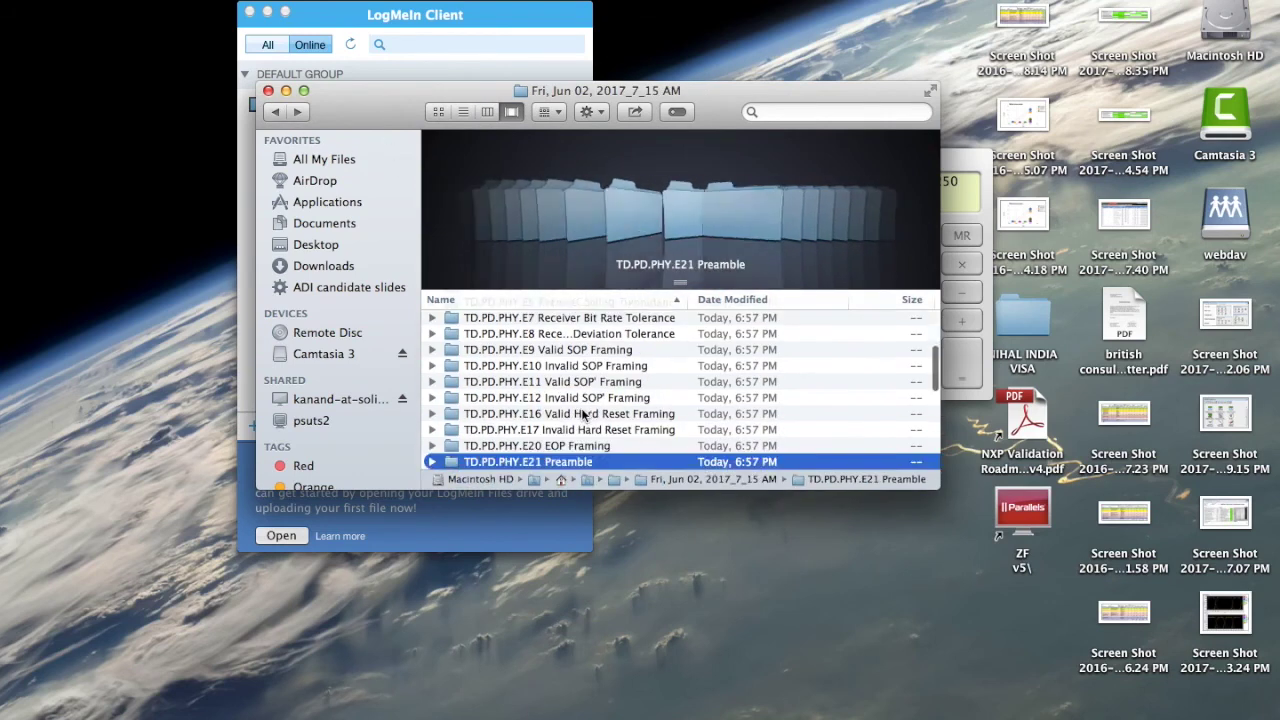
pyautogui.press('Down')
pyautogui.press('Down')
pyautogui.press('Down')
pyautogui.press('Down')
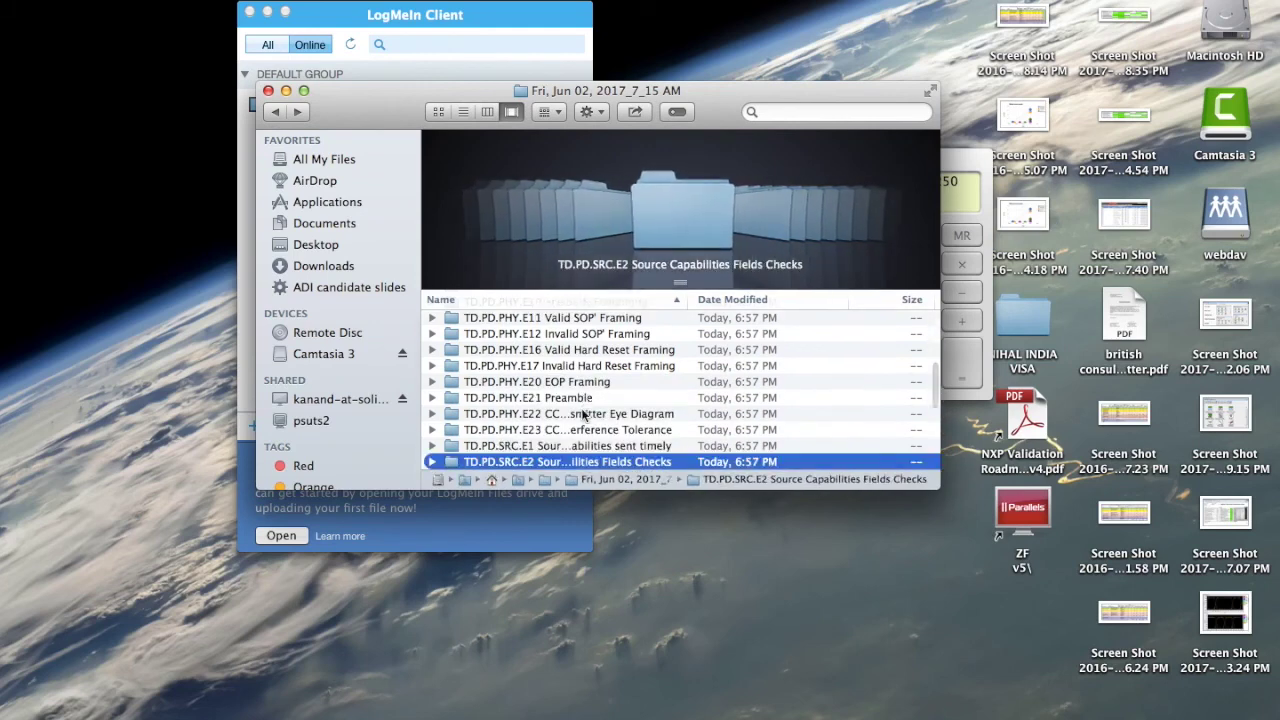
pyautogui.click(605, 415)
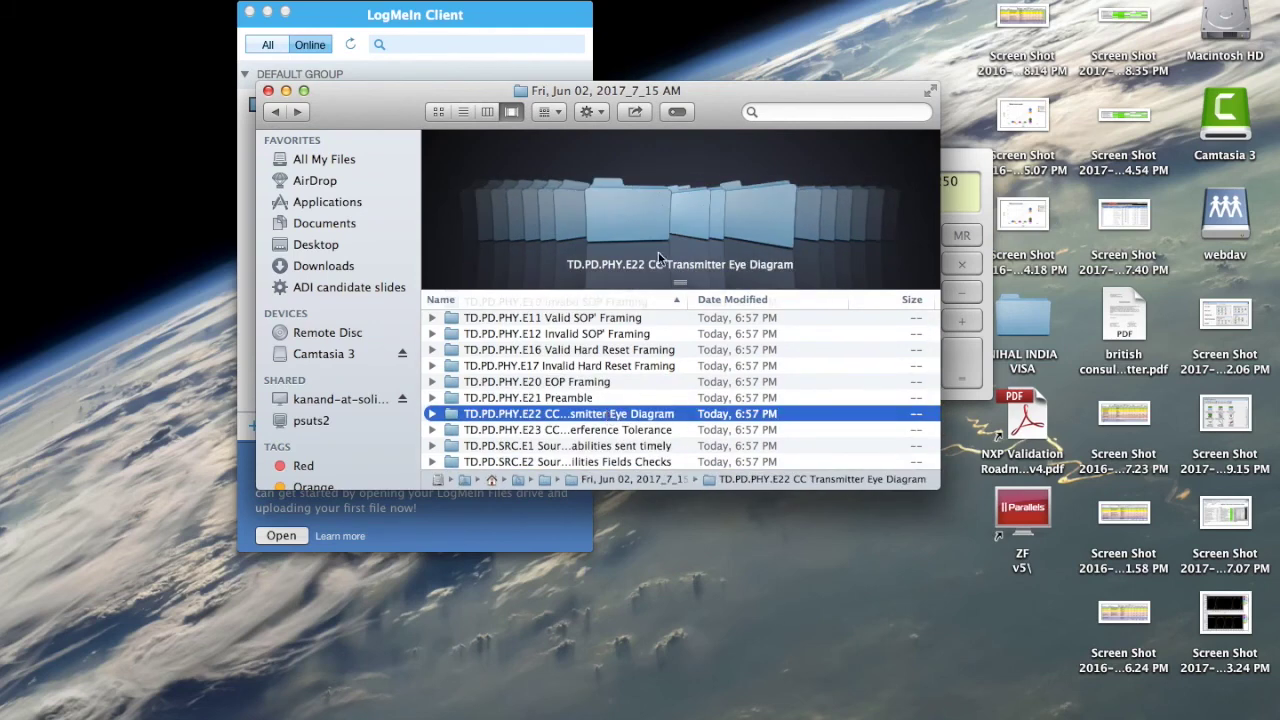
pyautogui.doubleClick(659, 258)
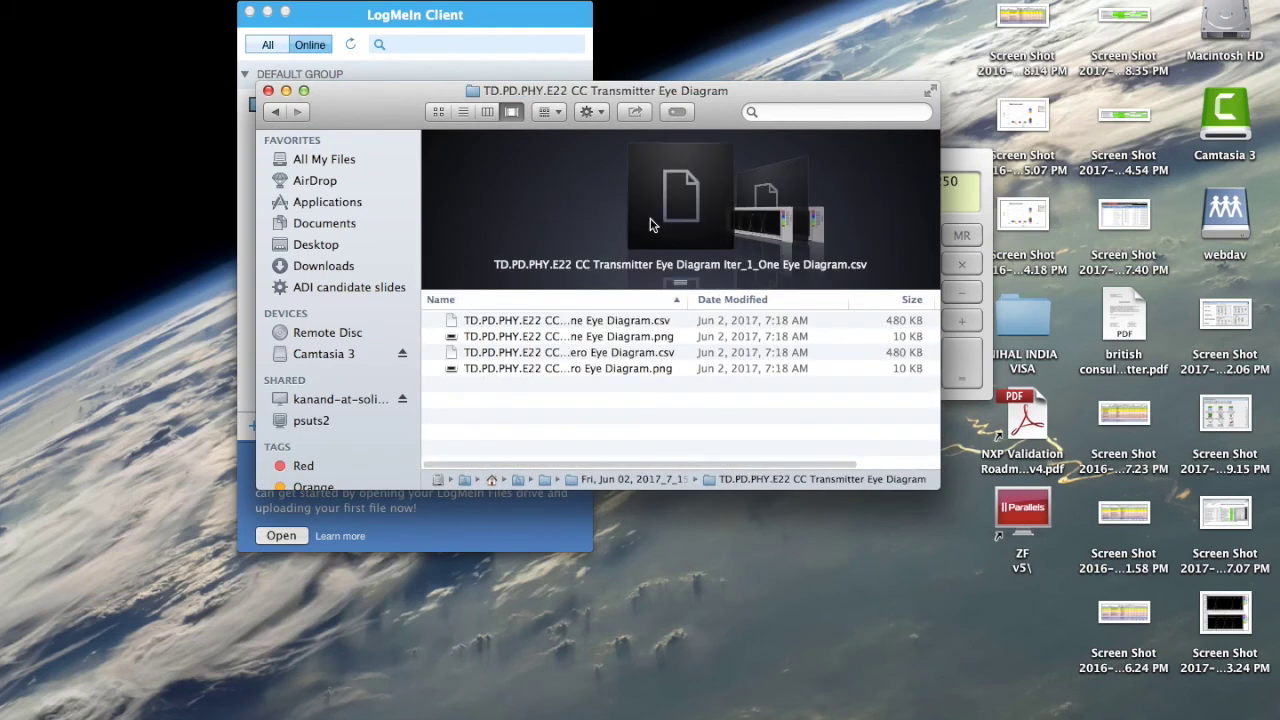
# Step: View and close the One Eye Diagram and Zero Eye Diagram PNG images
pyautogui.click(656, 340)
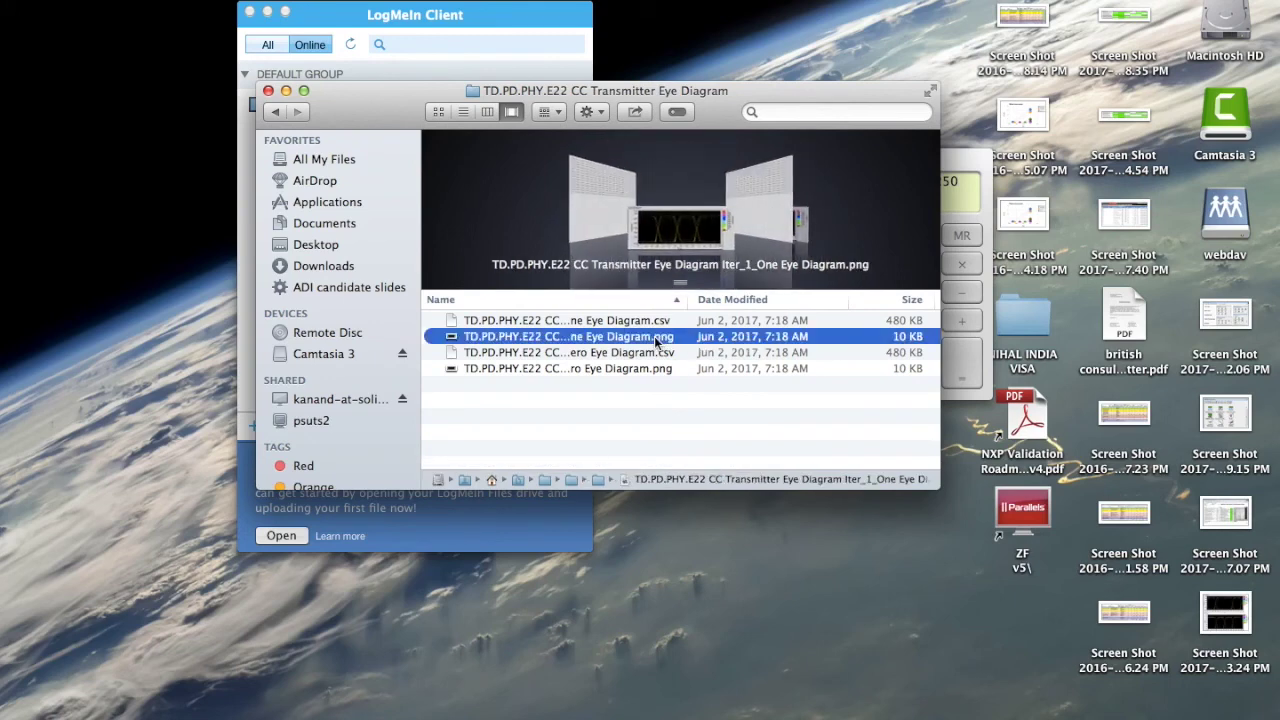
pyautogui.doubleClick(657, 341)
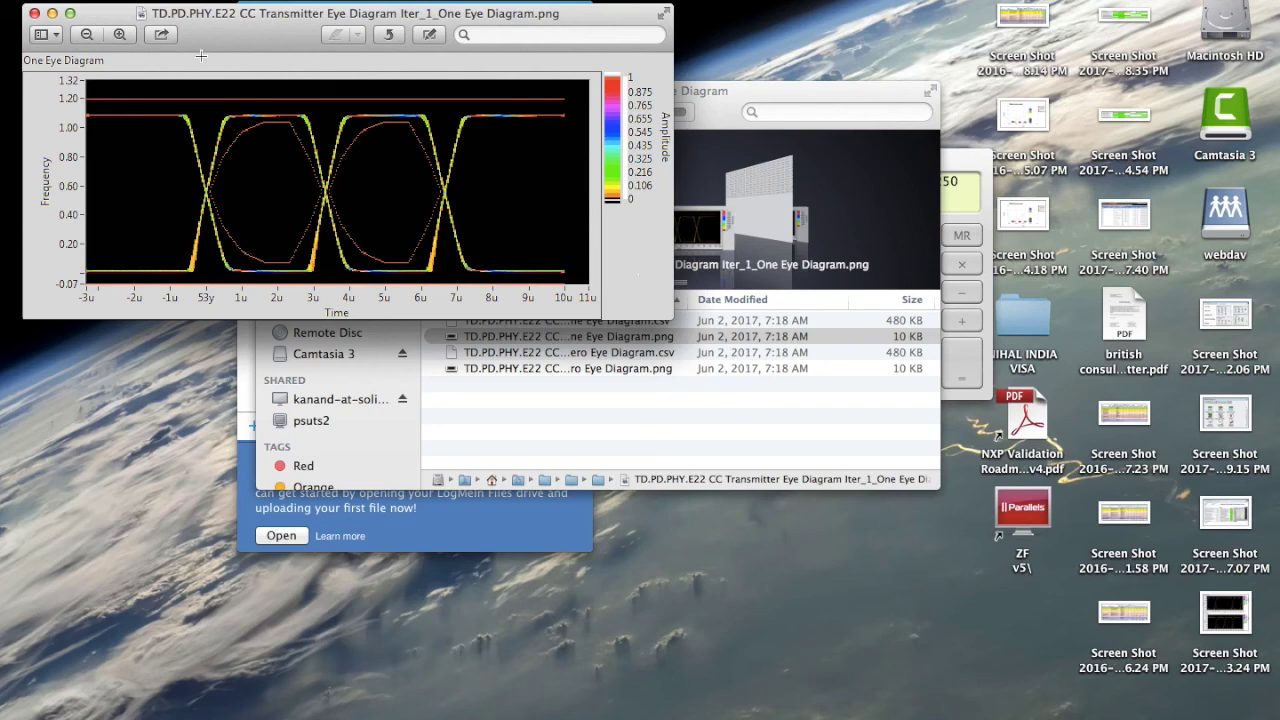
pyautogui.click(35, 13)
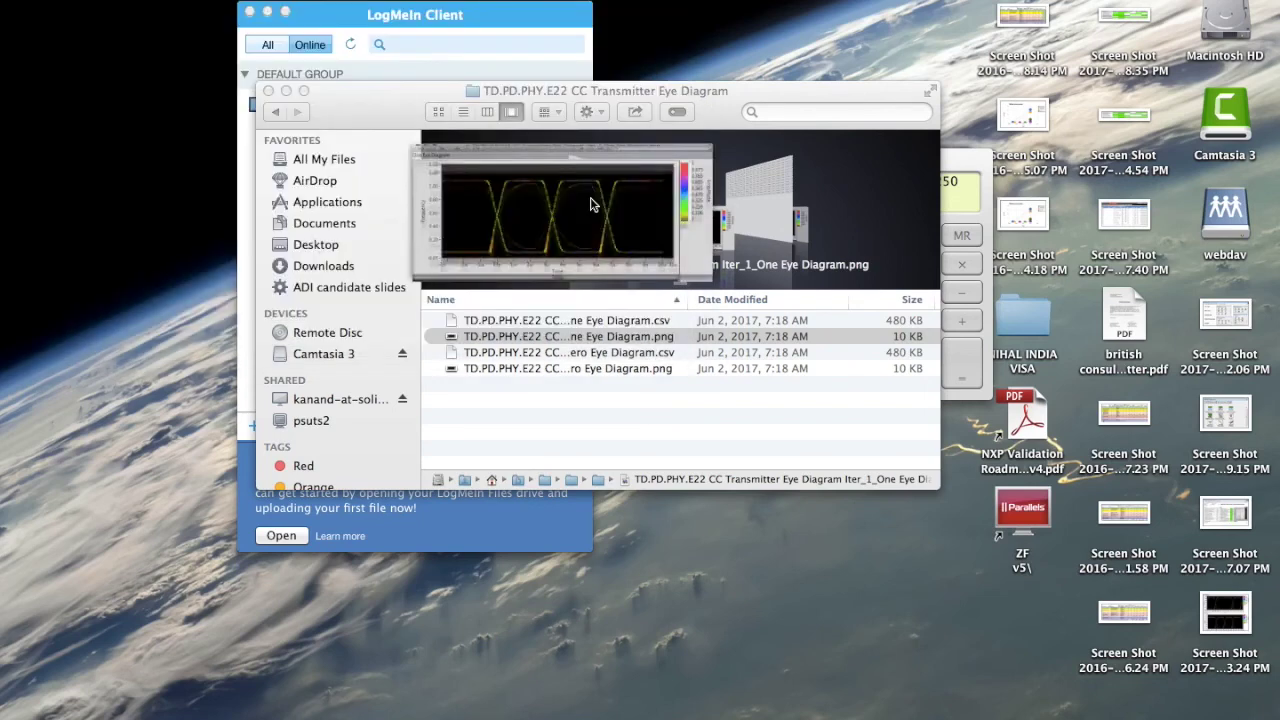
pyautogui.click(640, 368)
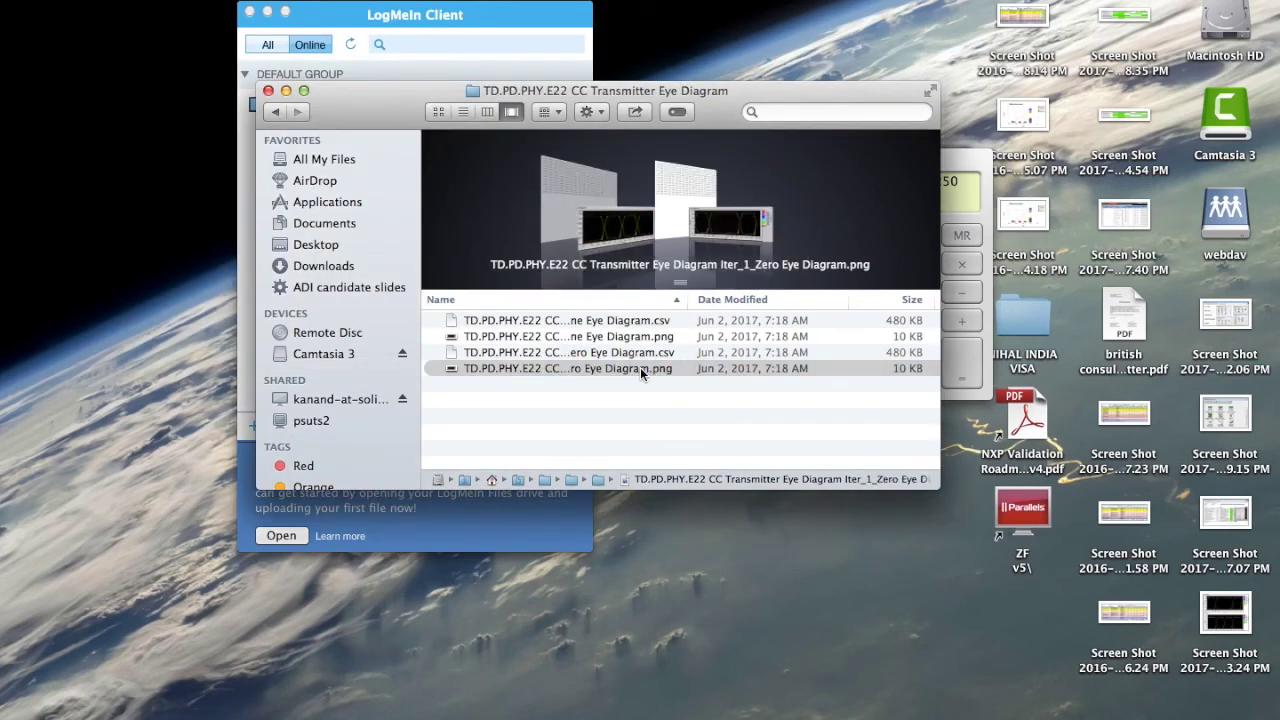
pyautogui.doubleClick(640, 368)
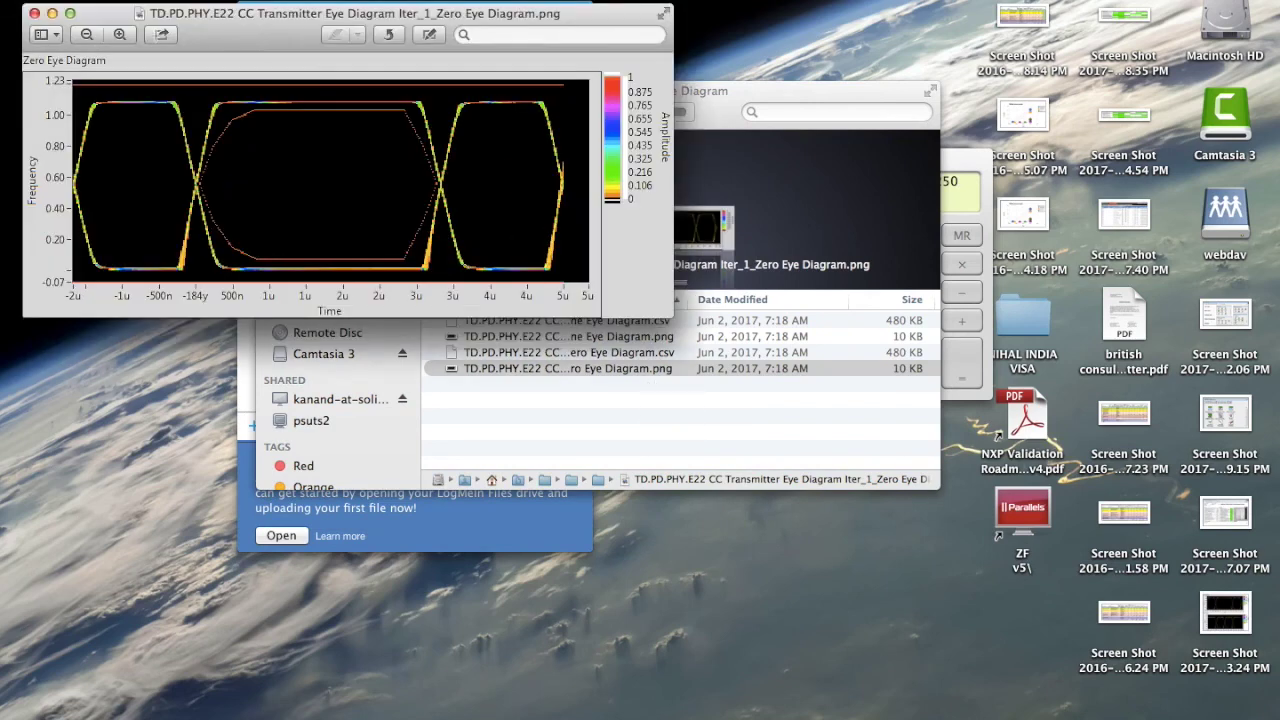
pyautogui.click(35, 13)
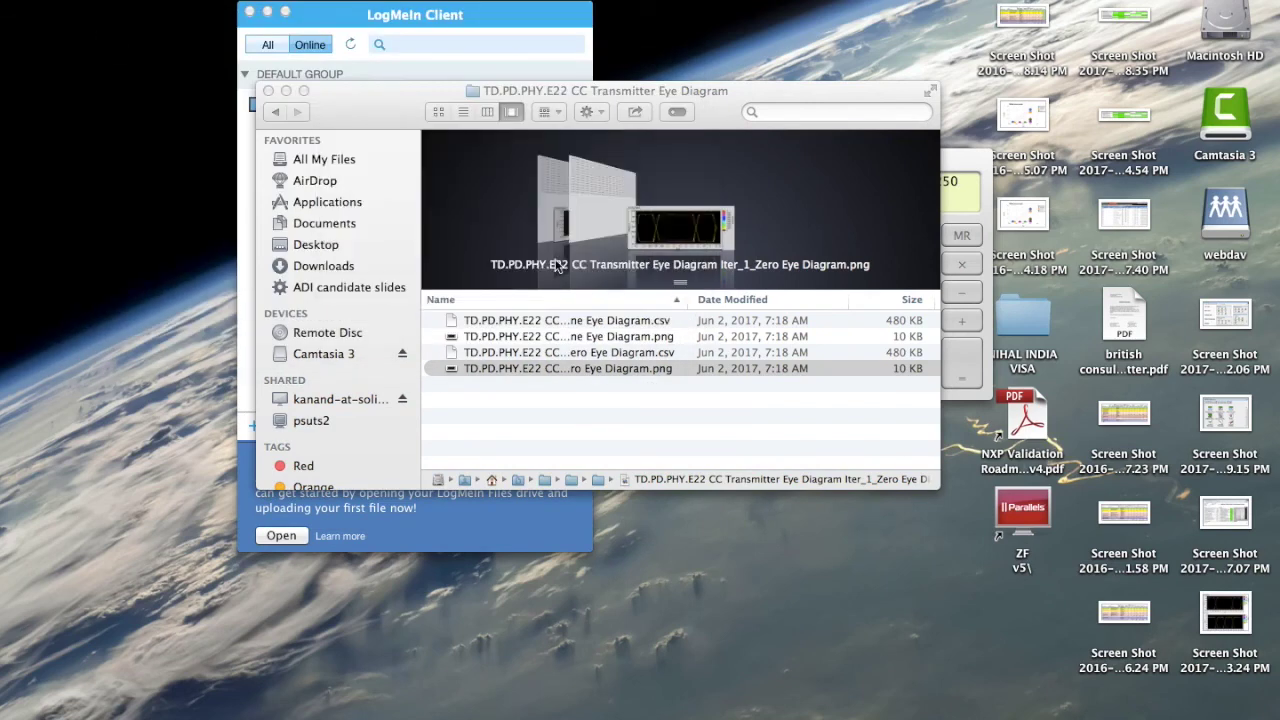
# Step: Return to the report folder list, select TD.PD.PHY.E20 EOP Framing, and bring up the recording-stop options
pyautogui.click(276, 111)
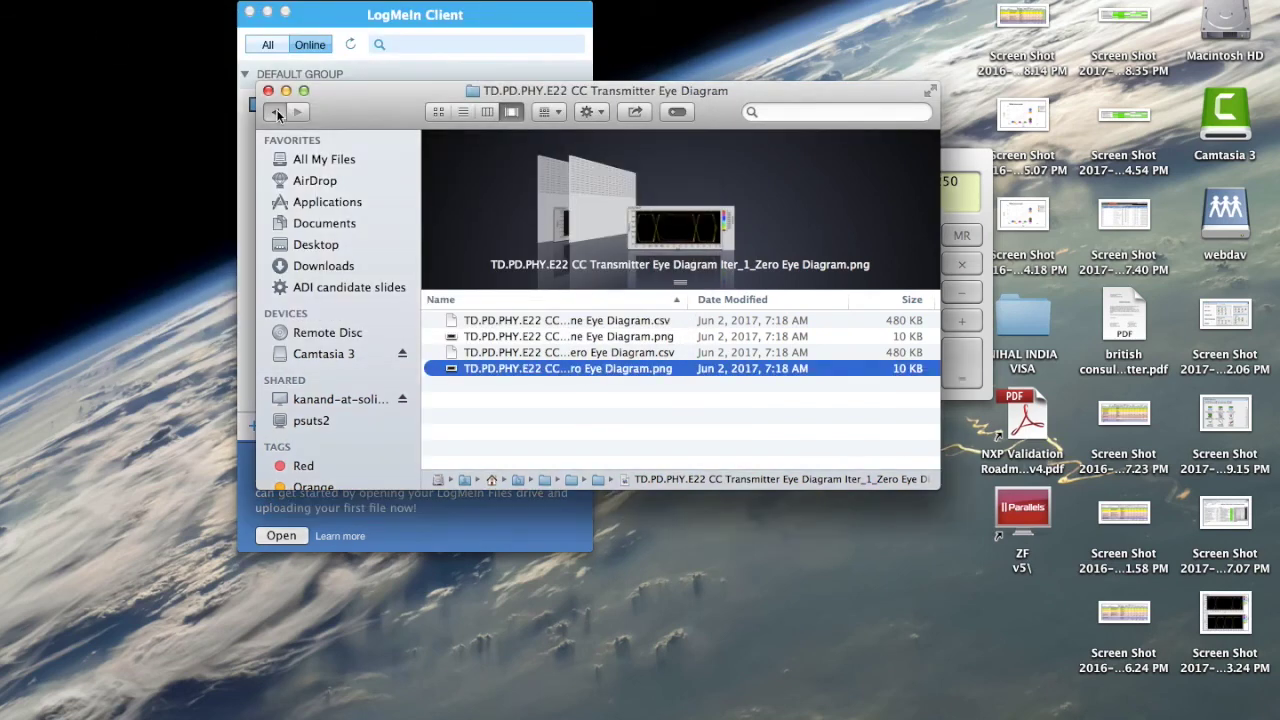
pyautogui.click(278, 112)
pyautogui.press('super+f')
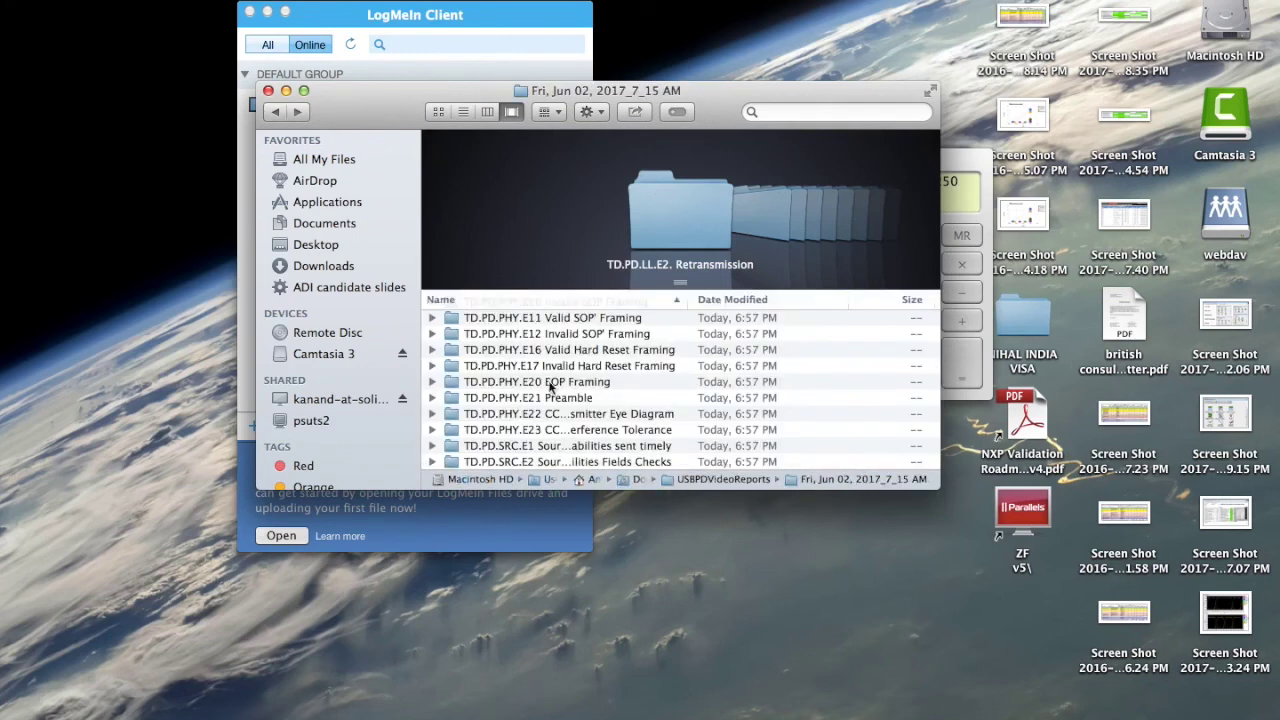
pyautogui.click(548, 383)
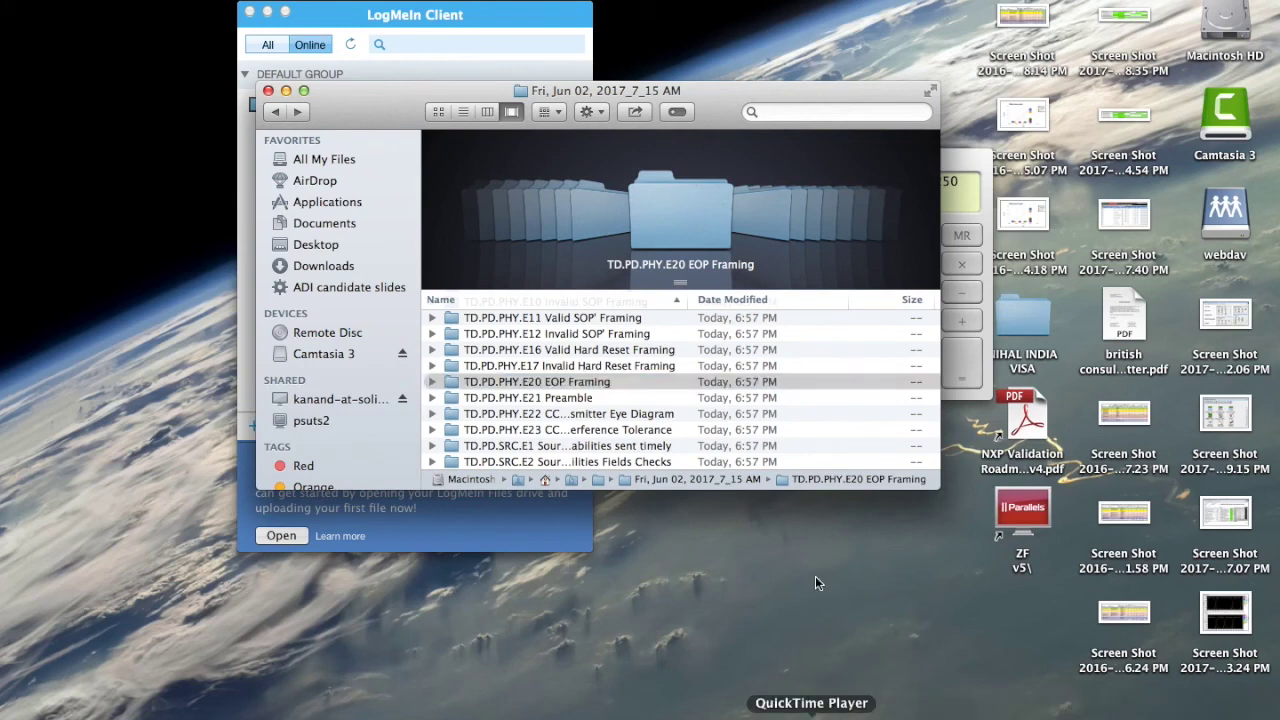
pyautogui.rightClick(811, 712)
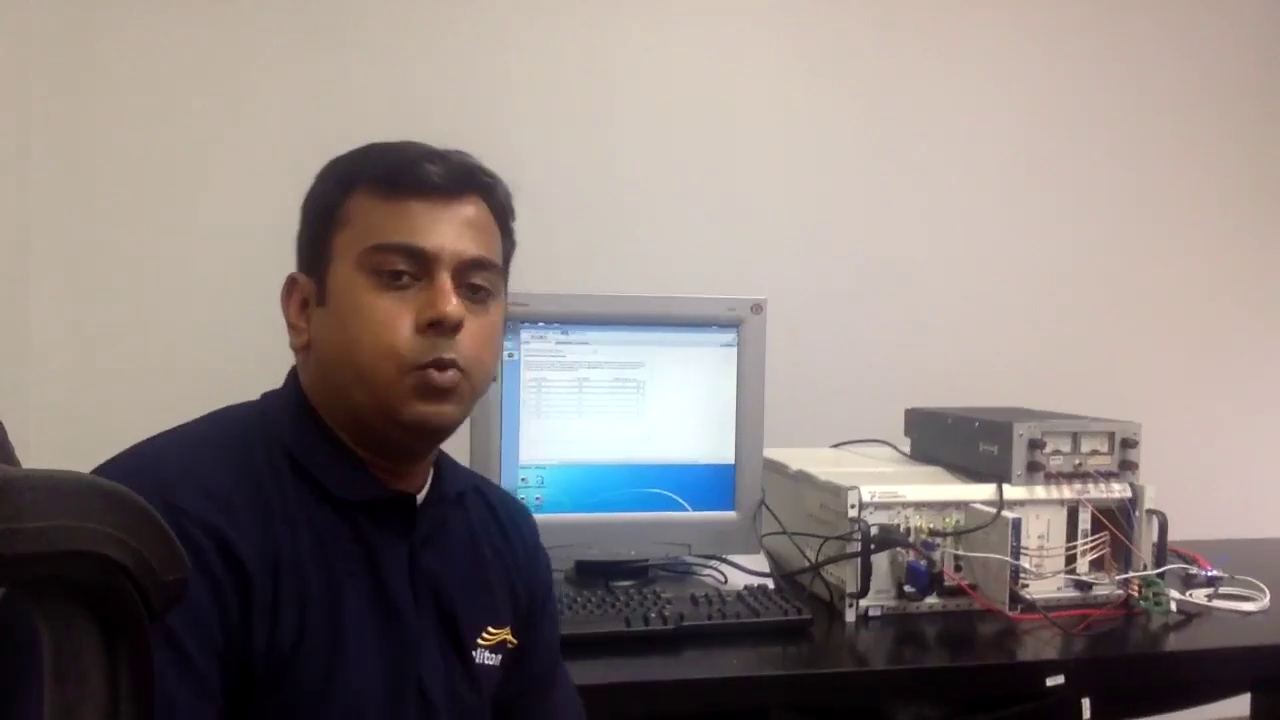